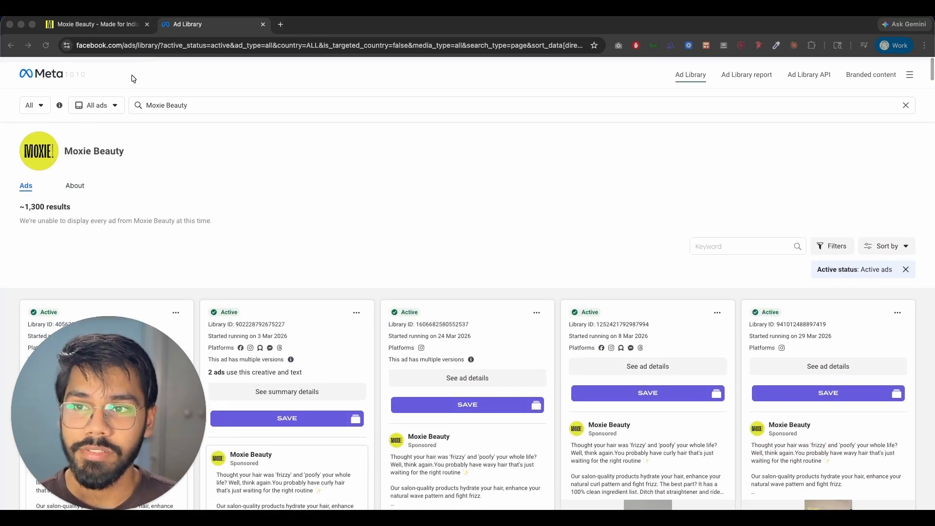
Step: Browse the Moxie Beauty website to study its branding, sections and imagery
left_click(124, 24)
scroll(416, 239, "down", 15)
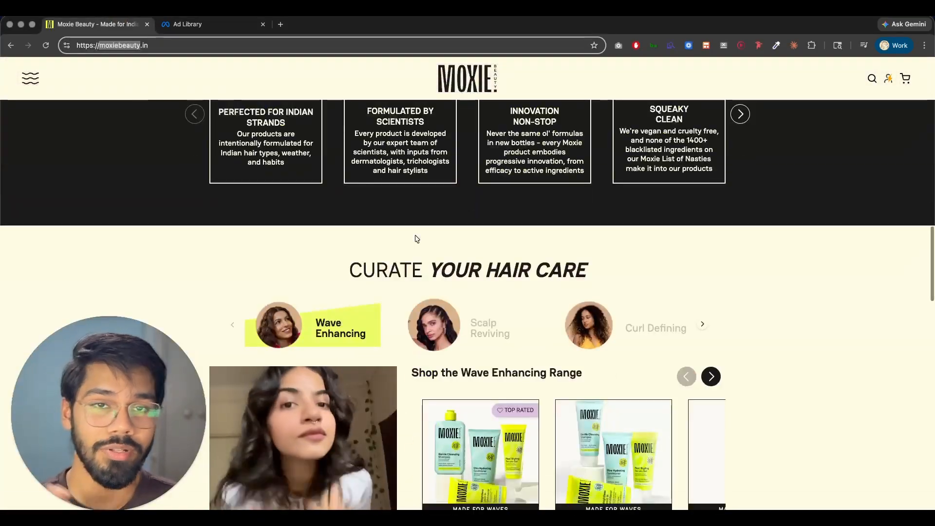
scroll(444, 239, "down", 4)
scroll(458, 246, "down", 10)
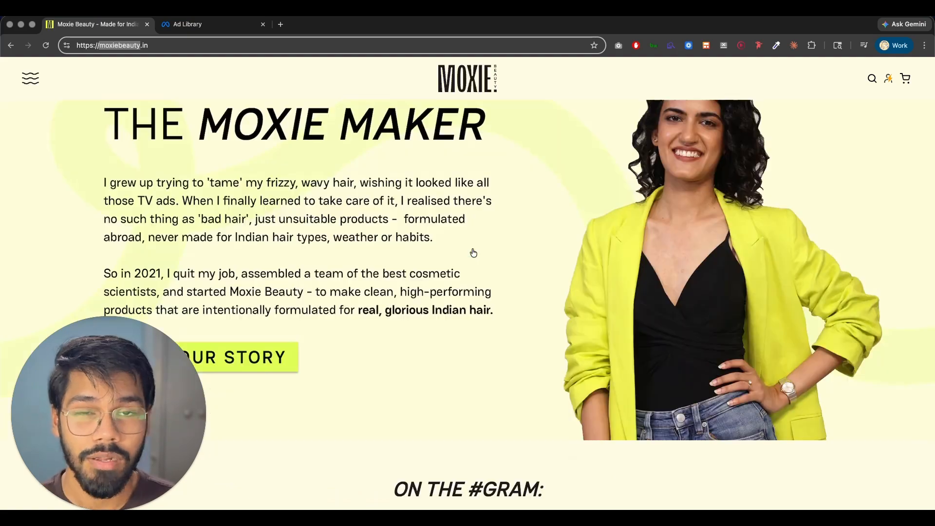
scroll(474, 253, "down", 3)
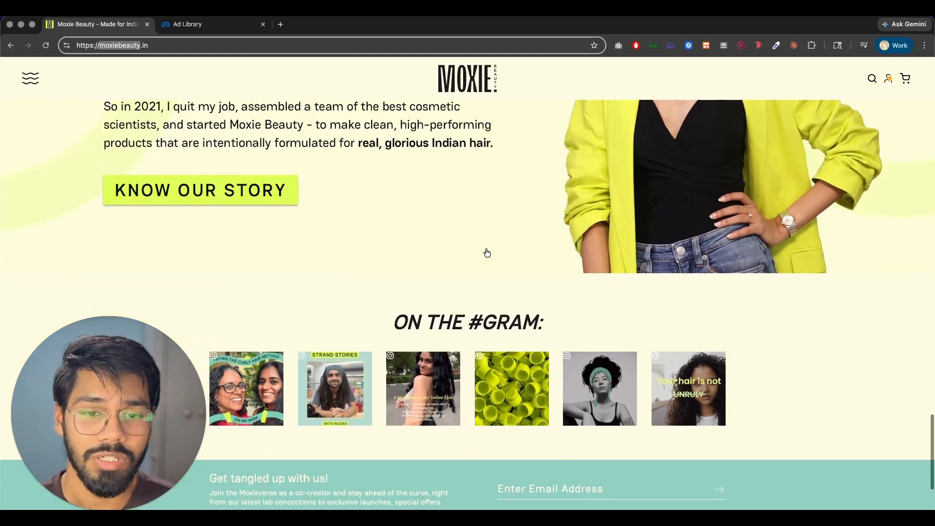
scroll(484, 253, "up", 10)
scroll(485, 253, "up", 6)
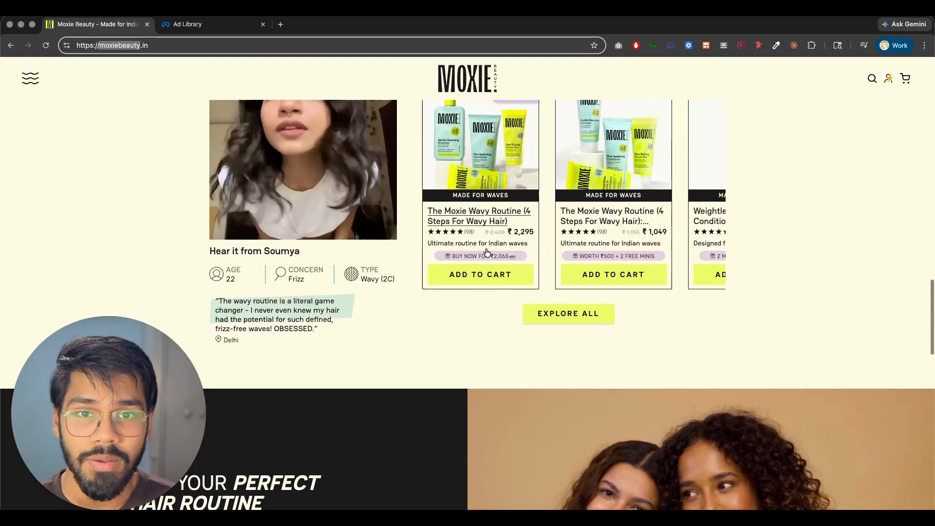
scroll(484, 248, "down", 15)
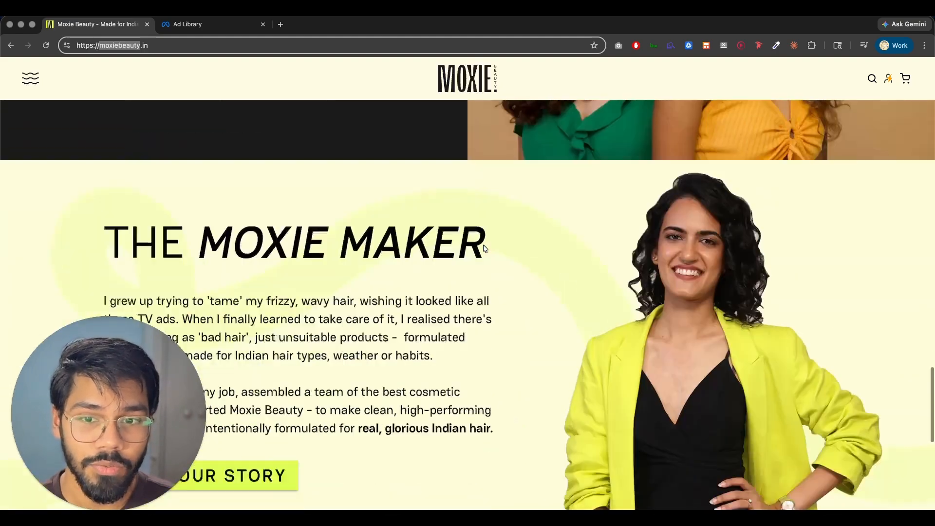
scroll(485, 249, "down", 5)
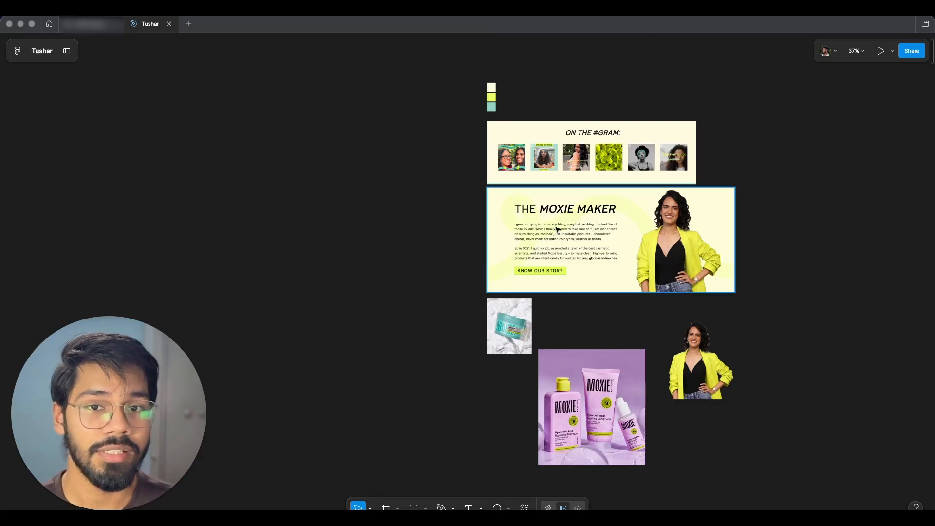
Step: Set the ad frame's width to 600
scroll(557, 229, "left", 1)
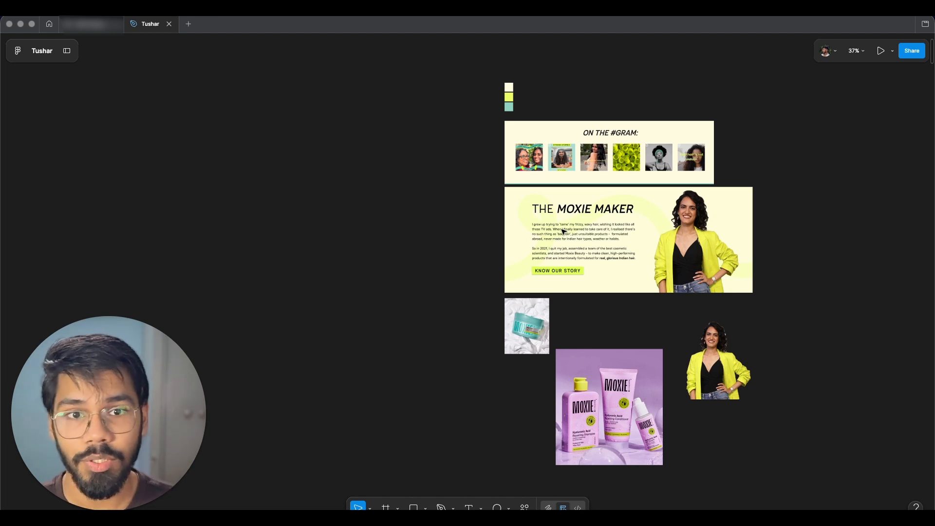
scroll(563, 232, "left", 2)
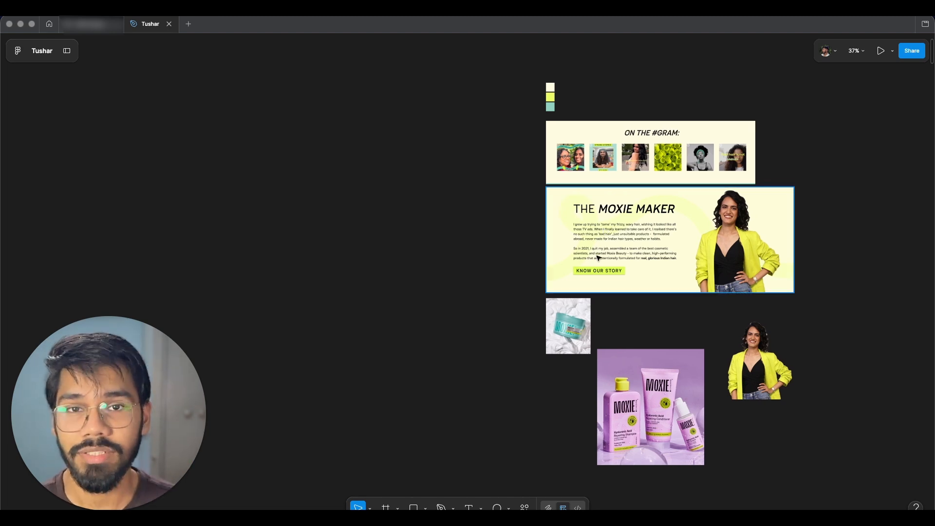
scroll(558, 250, "up", 1)
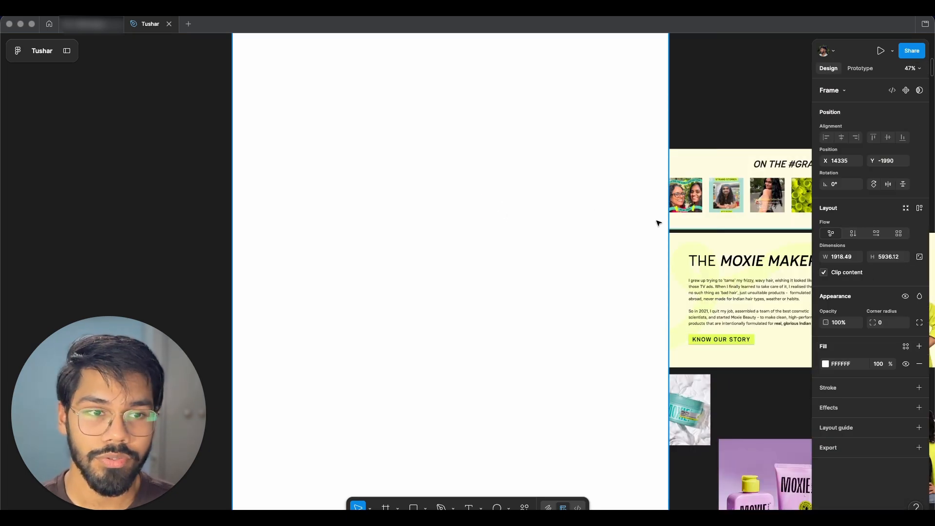
type("600")
key("Return")
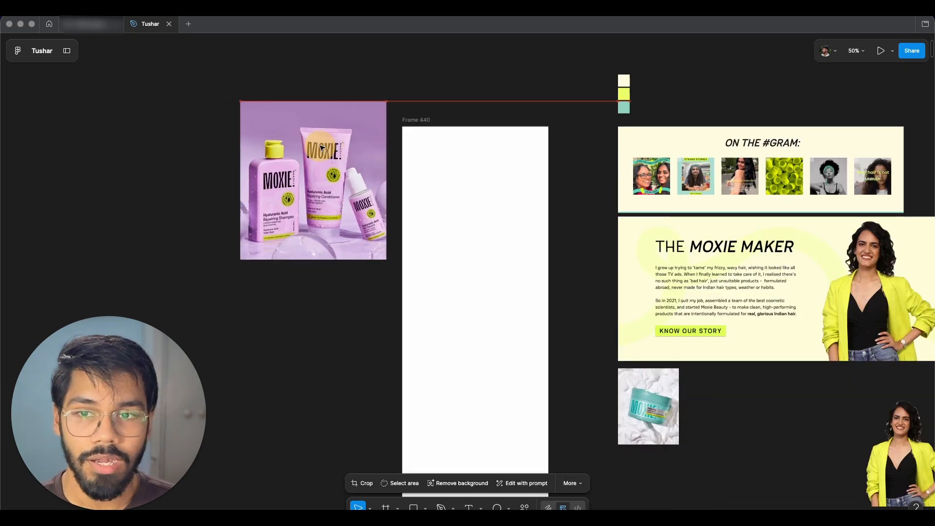
Step: Place the Moxie logo at the top of the frame and scale it down
left_click_drag(322, 145, 511, 188)
key("super+Tab")
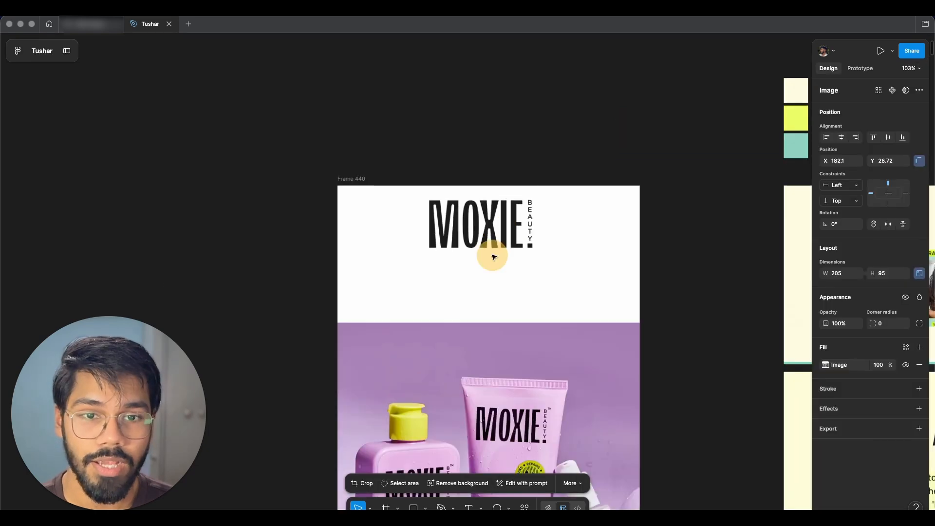
left_click_drag(490, 251, 538, 258)
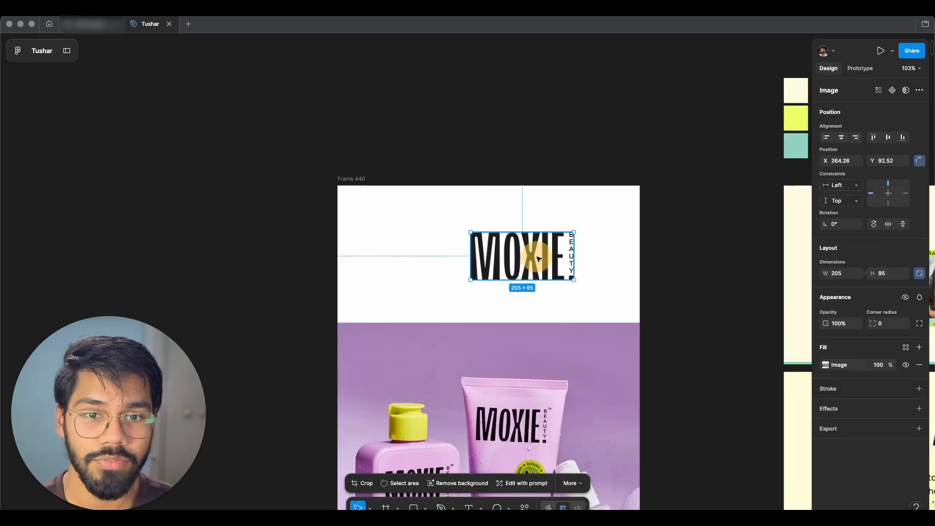
left_click_drag(560, 269, 524, 263)
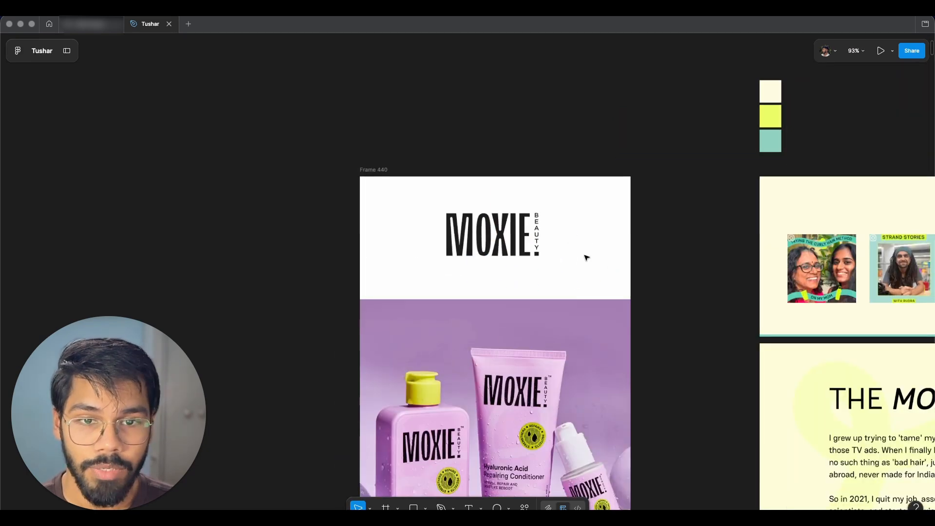
Step: Draw a rectangle about 600 × 344 covering the top section of the frame above the product photo
scroll(574, 231, "up", 2)
scroll(578, 279, "down", 1)
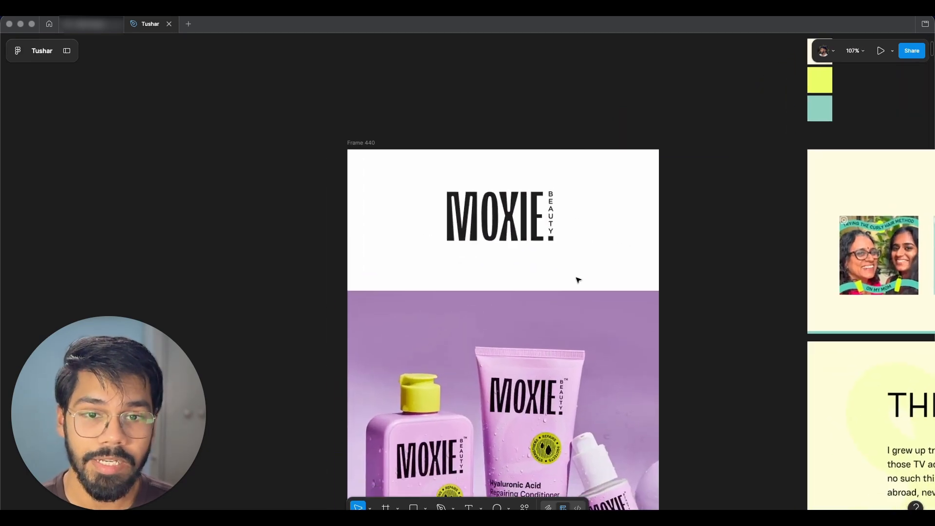
scroll(420, 283, "down", 2)
key("r")
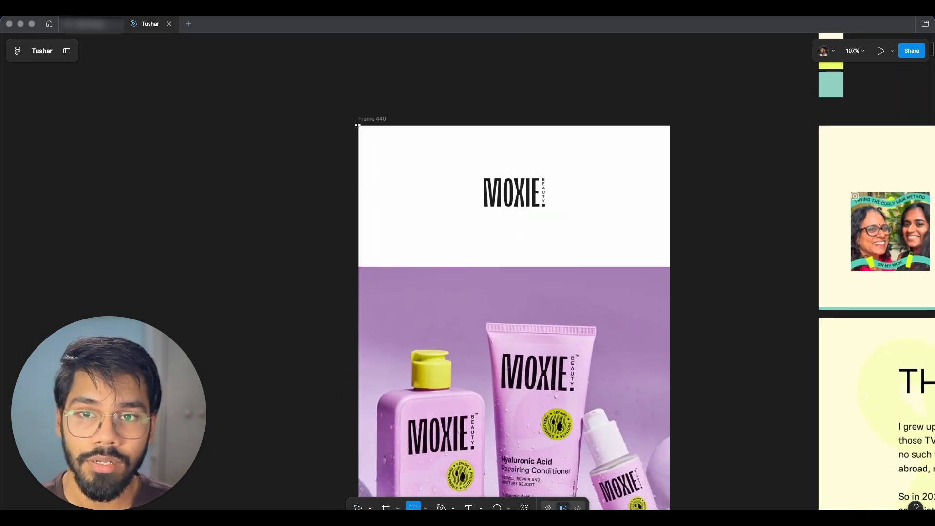
left_click_drag(358, 126, 674, 304)
left_click(823, 364)
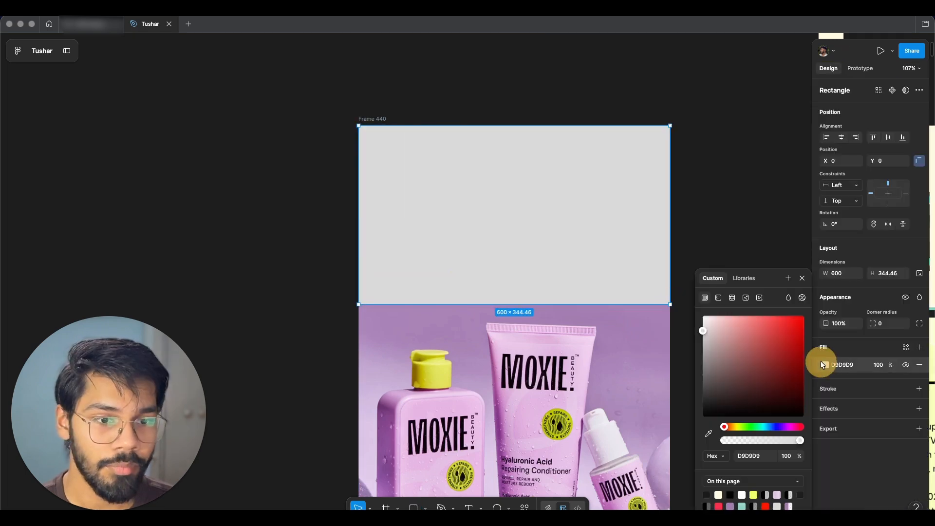
Step: Fill the rectangle with a linear gradient starting at AB8588 and ending with the pasted purple colour
left_click(718, 298)
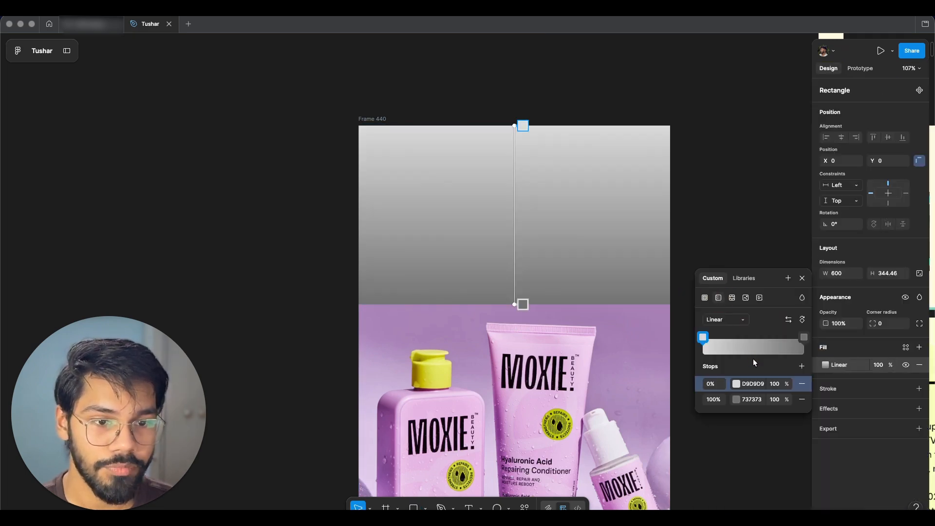
left_click(736, 383)
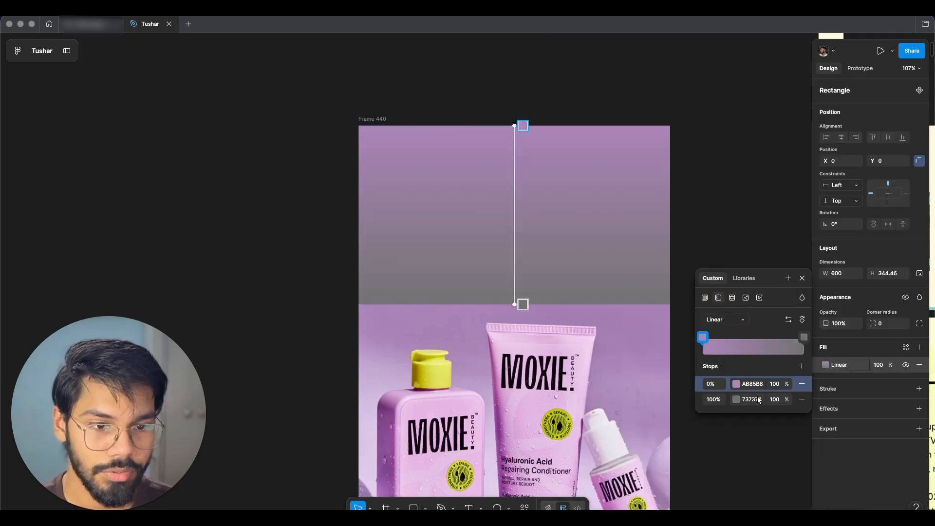
left_click(756, 399)
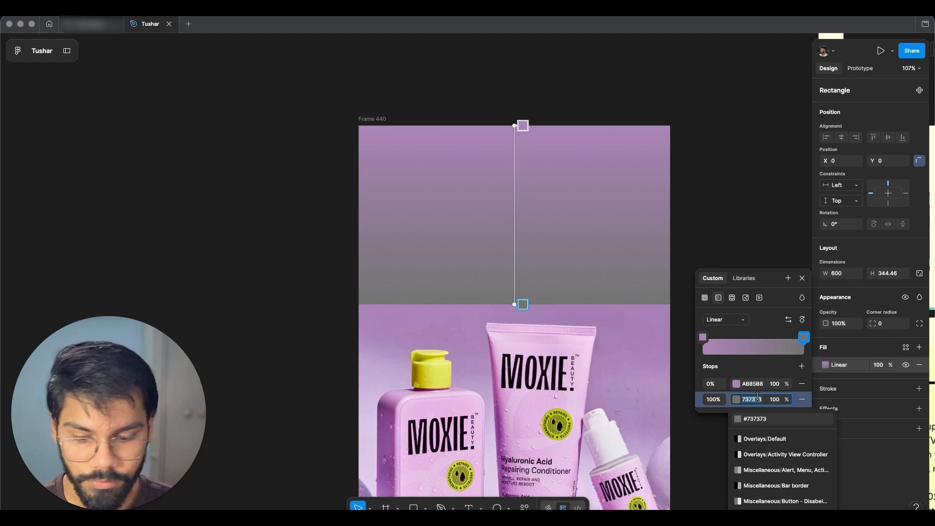
type("AB85B8")
key("Return")
left_click_drag(786, 399, 584, 389)
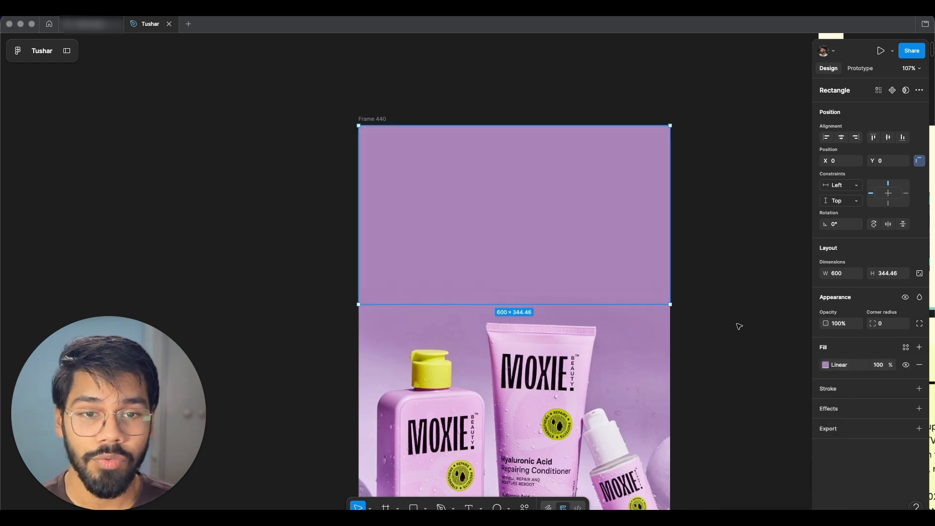
left_click(728, 354)
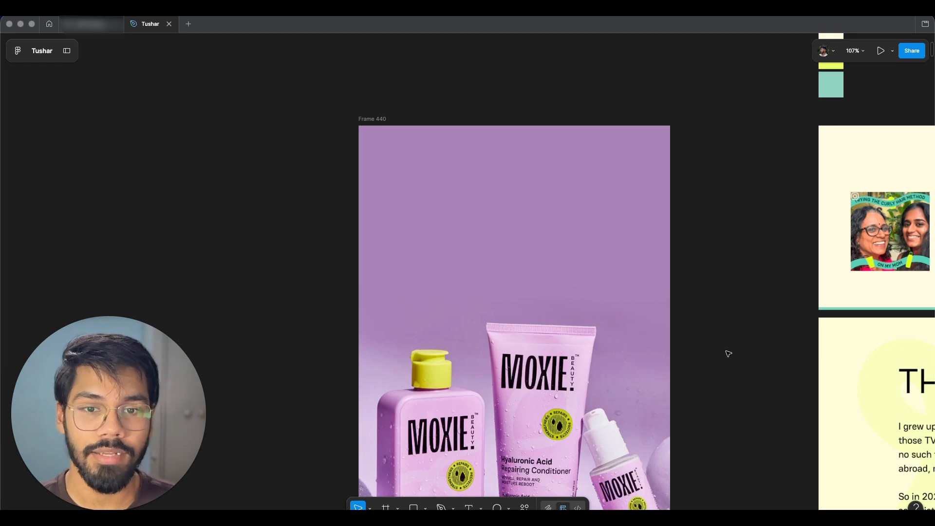
Step: Duplicate the Moxie logo and place the copy beside the original near the frame's top
left_click(608, 289)
left_click(624, 335, "shift")
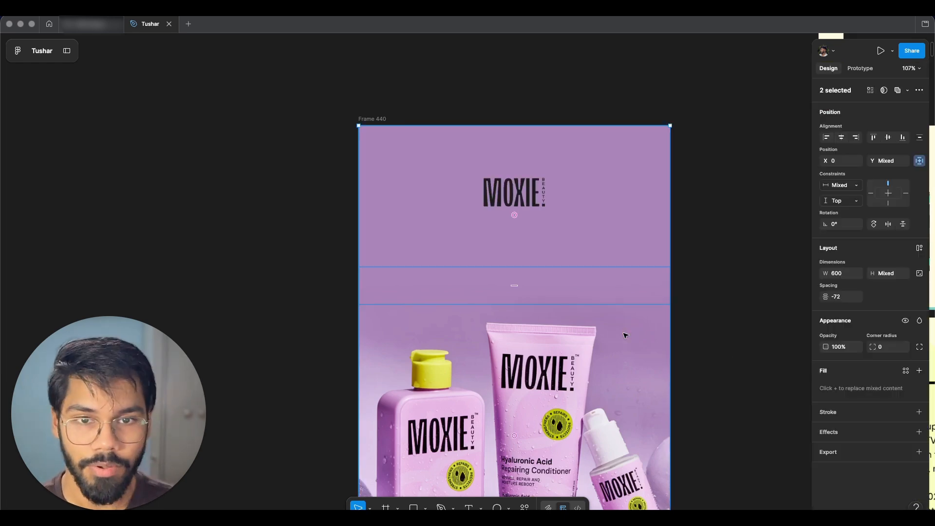
left_click(695, 296)
left_click(524, 192)
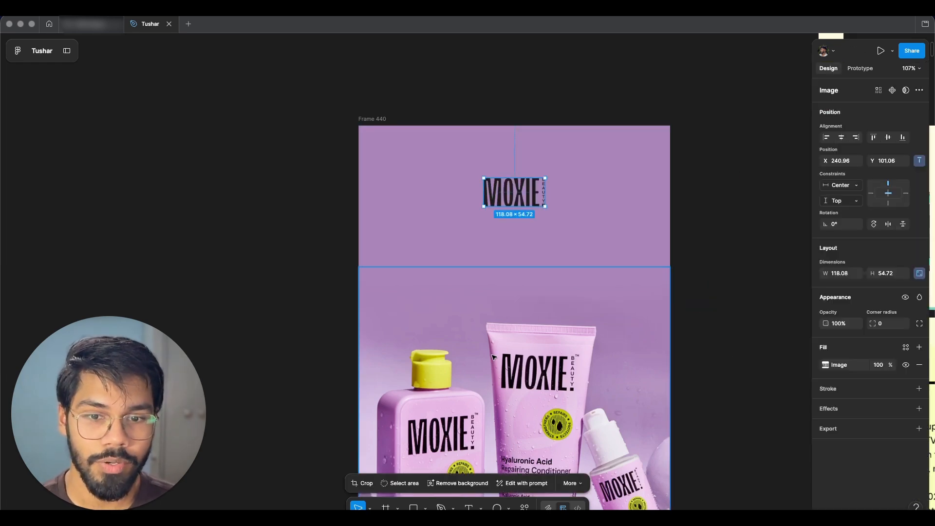
scroll(537, 224, "up", 3)
scroll(537, 217, "down", 4)
left_click_drag(536, 254, 392, 231)
key("super+z")
key("super+z")
scroll(534, 219, "up", 5)
left_click(495, 155)
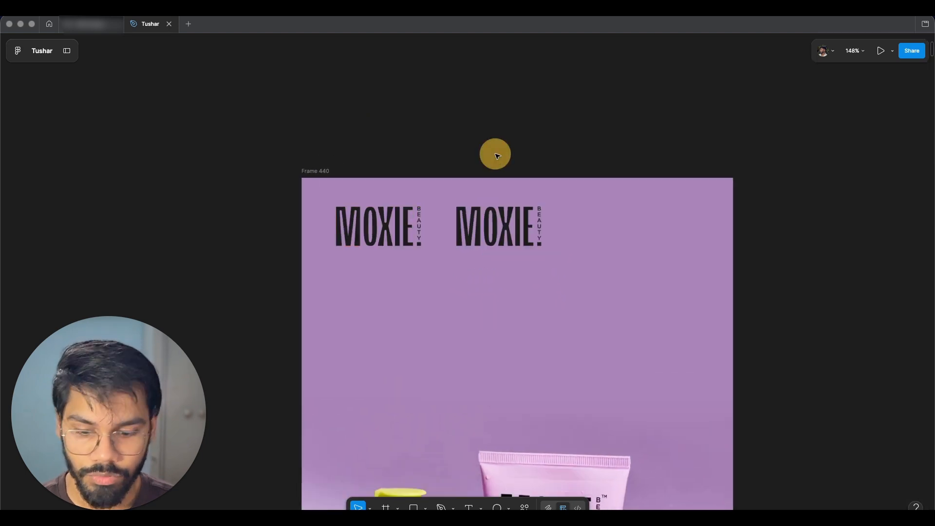
Step: Draw a white rectangle over the logo copy and use it as a mask to make the logo white
left_click_drag(444, 193, 565, 267)
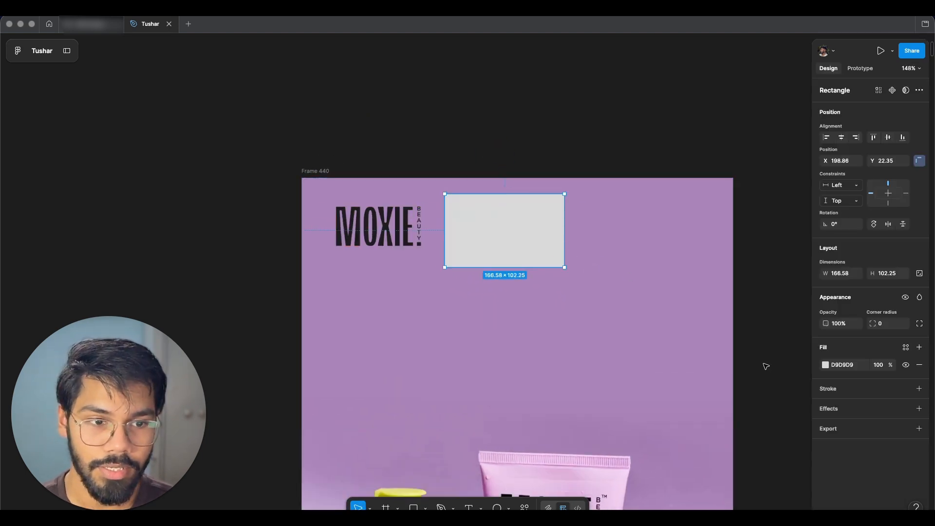
left_click(825, 365)
left_click_drag(765, 337, 571, 253)
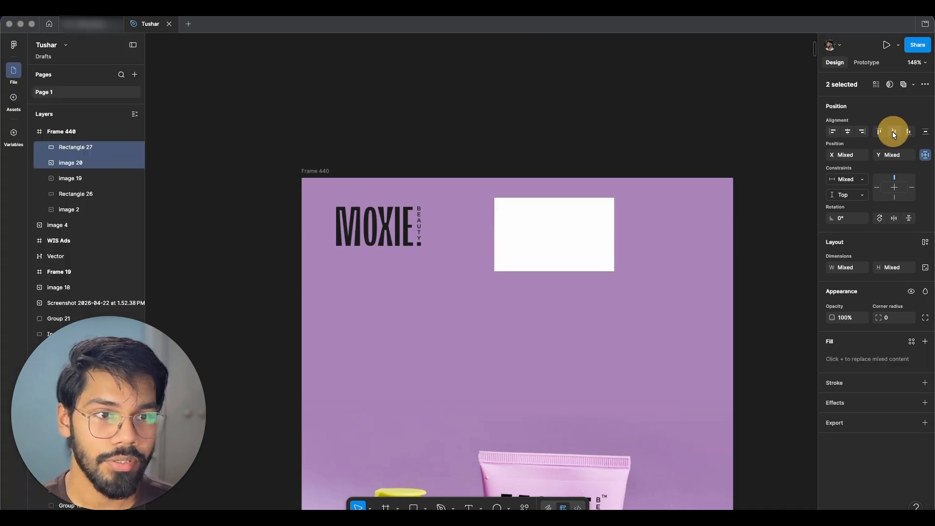
left_click(890, 84)
Step: Center the white masked logo horizontally in the frame
left_click(571, 241)
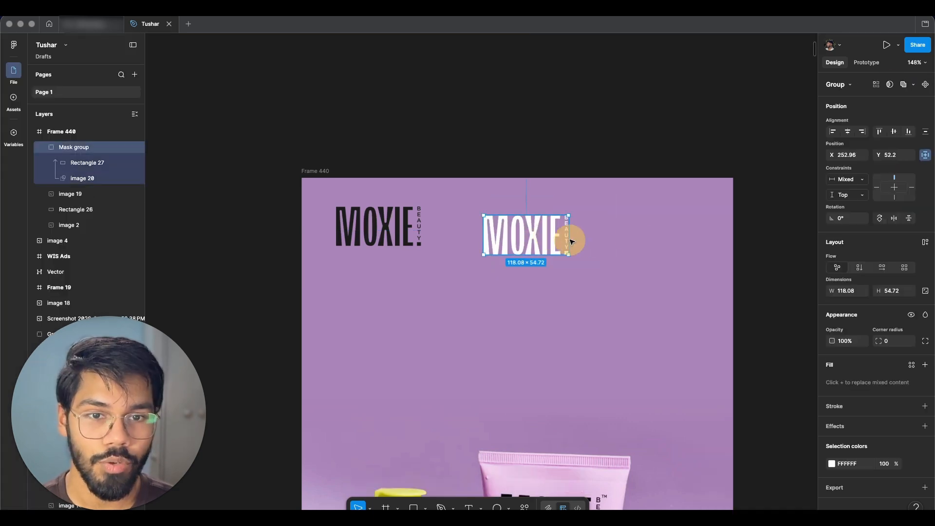
left_click(847, 132)
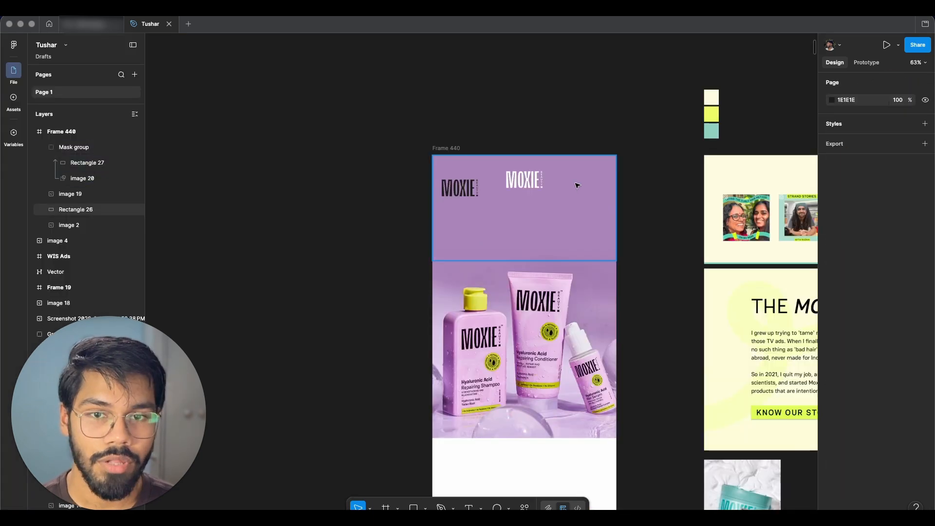
scroll(574, 183, "up", 5)
scroll(540, 185, "left", 1)
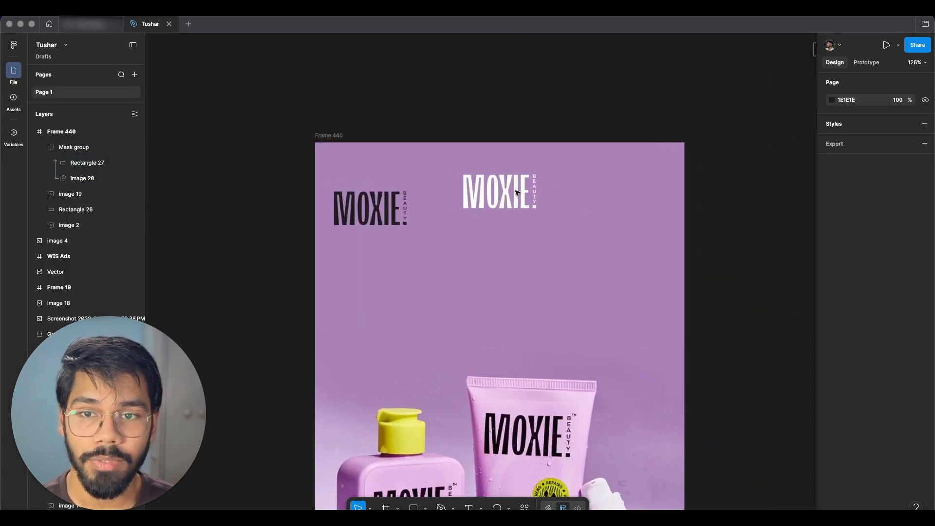
Step: Move the original black logo out of the frame and select the white logo and headline
left_click_drag(377, 208, 203, 105)
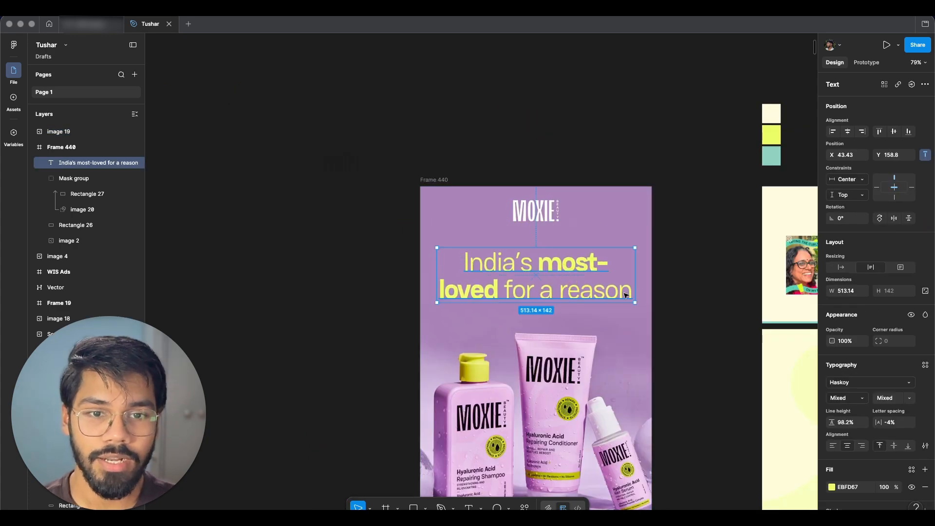
scroll(606, 280, "up", 3)
left_click(533, 178)
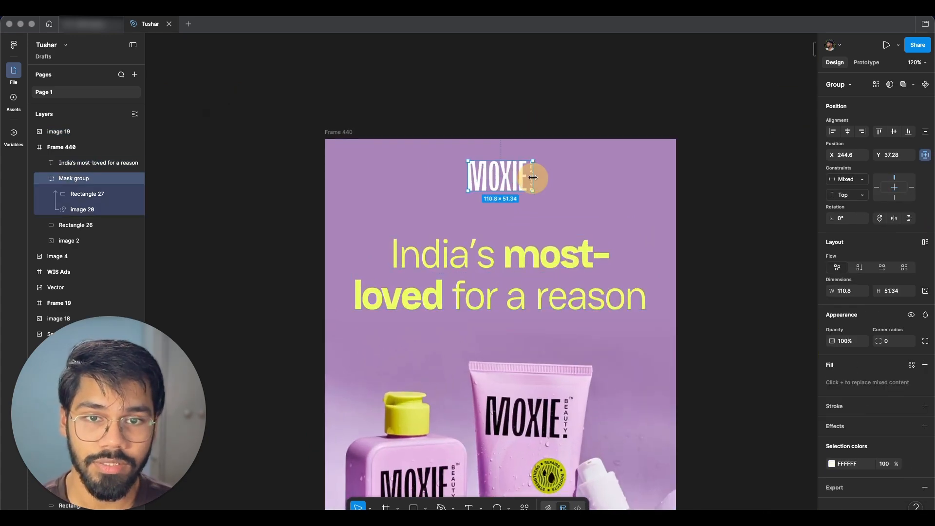
left_click(549, 109)
left_click(519, 184)
left_click(604, 271)
scroll(604, 270, "up", 2)
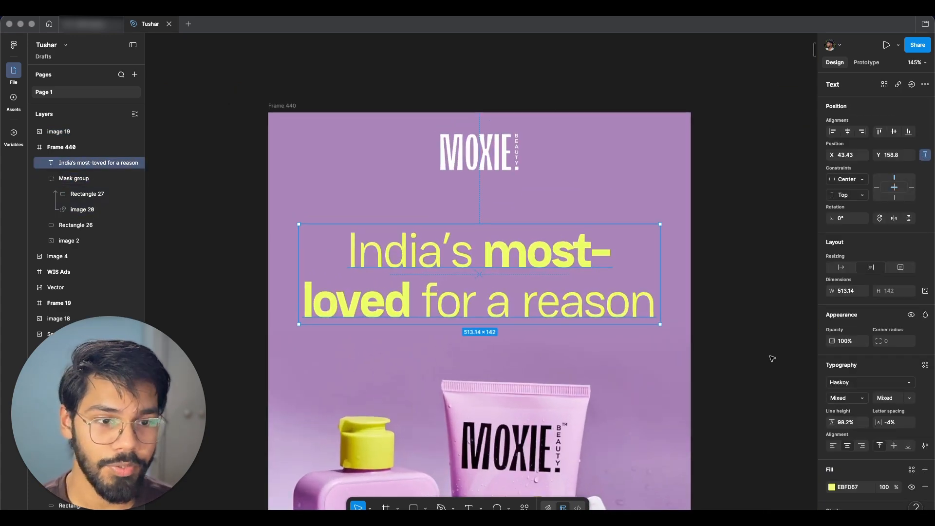
scroll(771, 358, "left", 1)
scroll(789, 365, "down", 5)
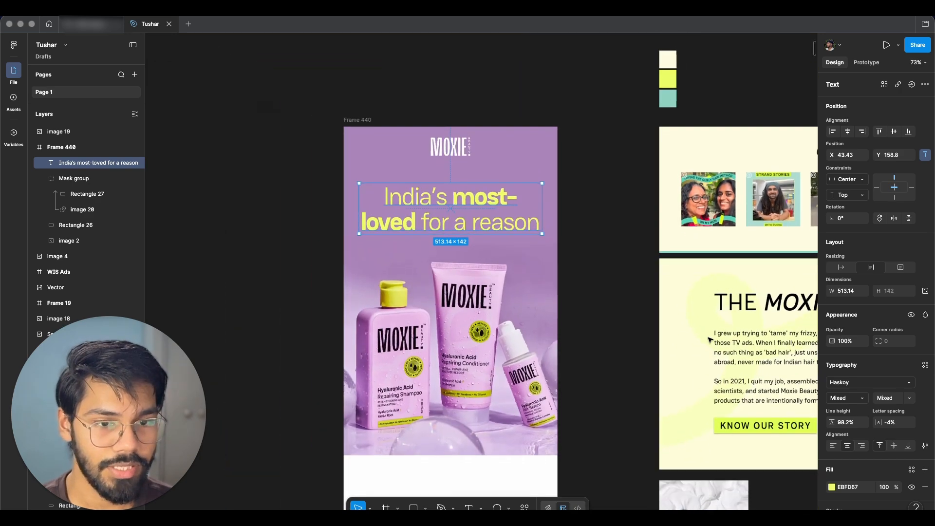
Step: Move the headline slightly up beneath the logo and adjust the gradient background rectangle
scroll(701, 335, "left", 2)
scroll(567, 195, "up", 4)
left_click_drag(547, 229, 546, 204)
scroll(628, 192, "down", 2)
left_click(691, 209)
scroll(682, 219, "right", 1)
scroll(671, 224, "down", 1)
left_click(611, 146)
left_click_drag(603, 127, 603, 129)
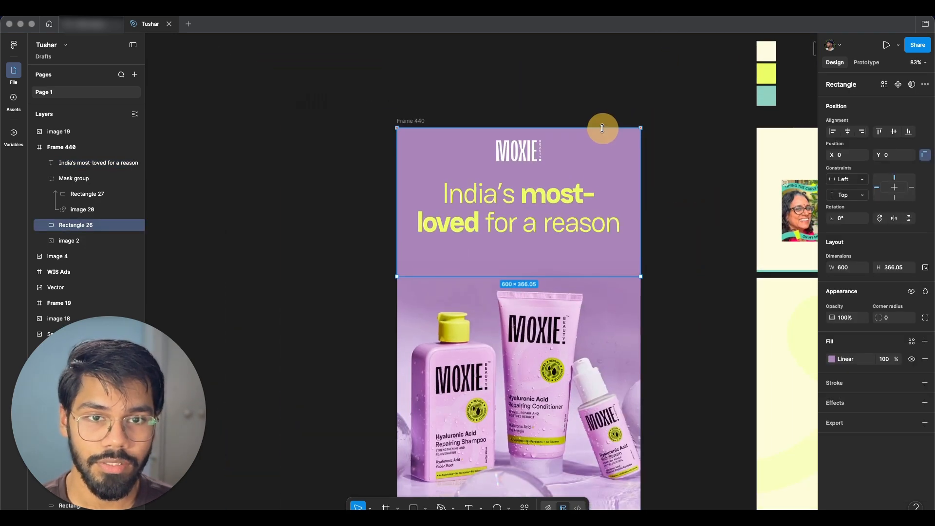
key("Escape")
scroll(547, 227, "up", 2)
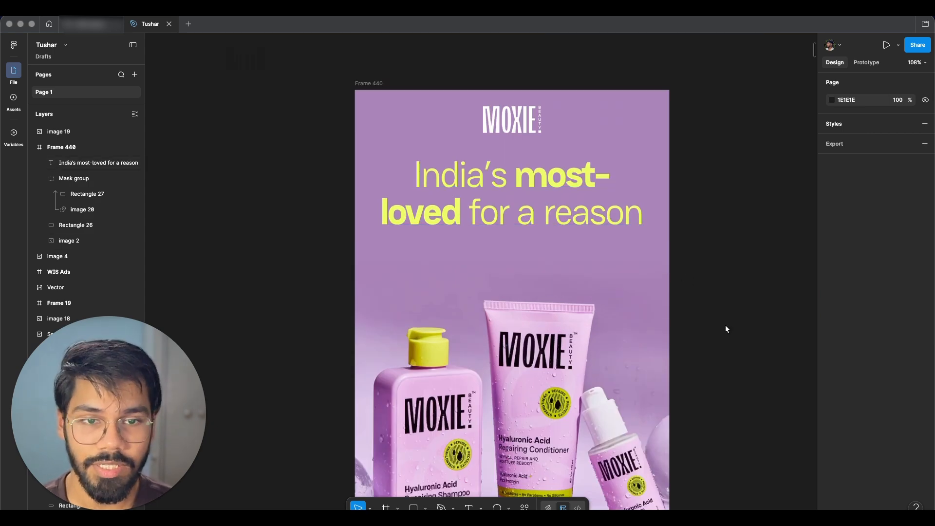
Step: Draw a button rectangle about 282 × 66 below the headline and center it horizontally
key("r")
left_click_drag(455, 247, 603, 282)
left_click(851, 134)
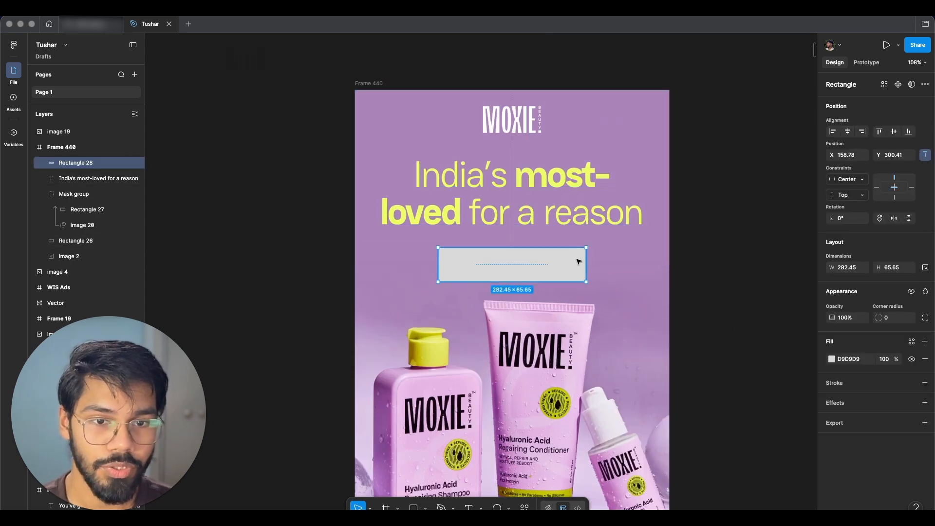
Step: Fill the button with the headline's yellow EBFD67 using the eyedropper and set its corner radius to 5
key("i")
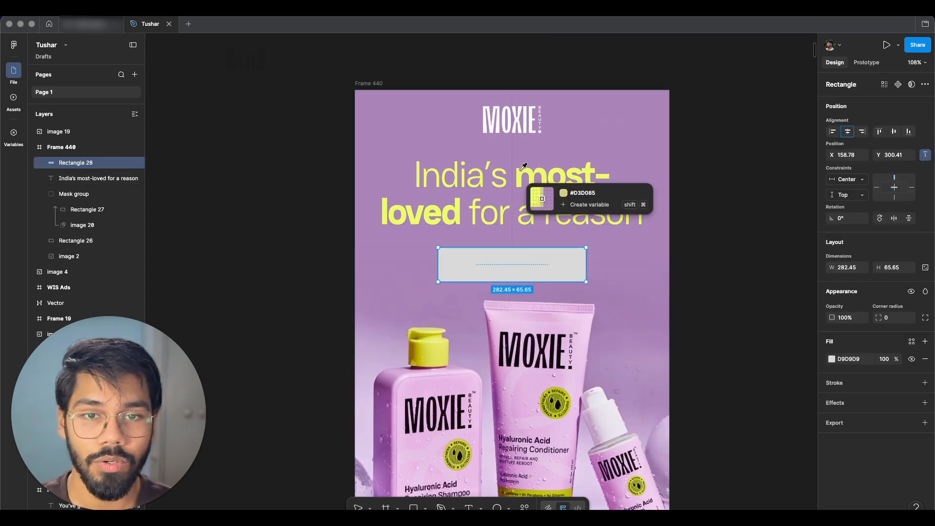
left_click(531, 180)
scroll(530, 176, "up", 5)
left_click_drag(877, 316, 880, 316)
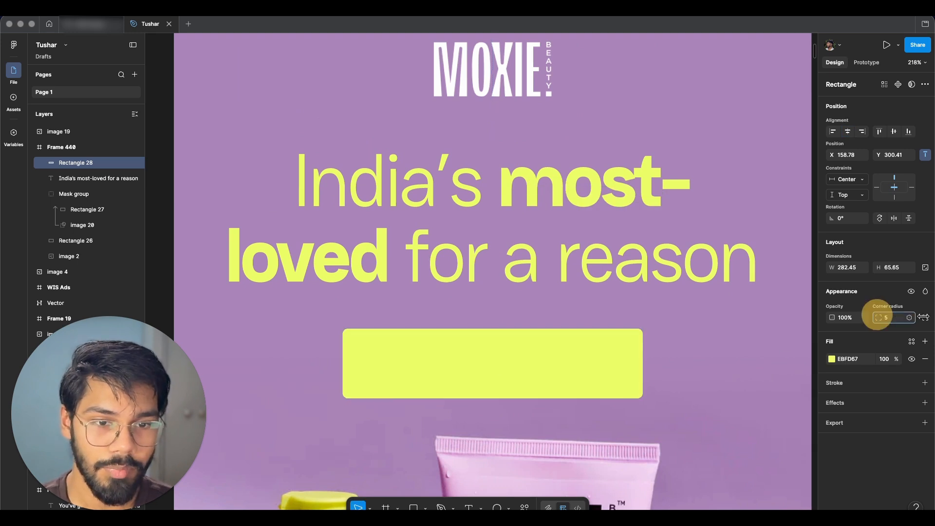
scroll(553, 365, "down", 1)
scroll(555, 361, "down", 2)
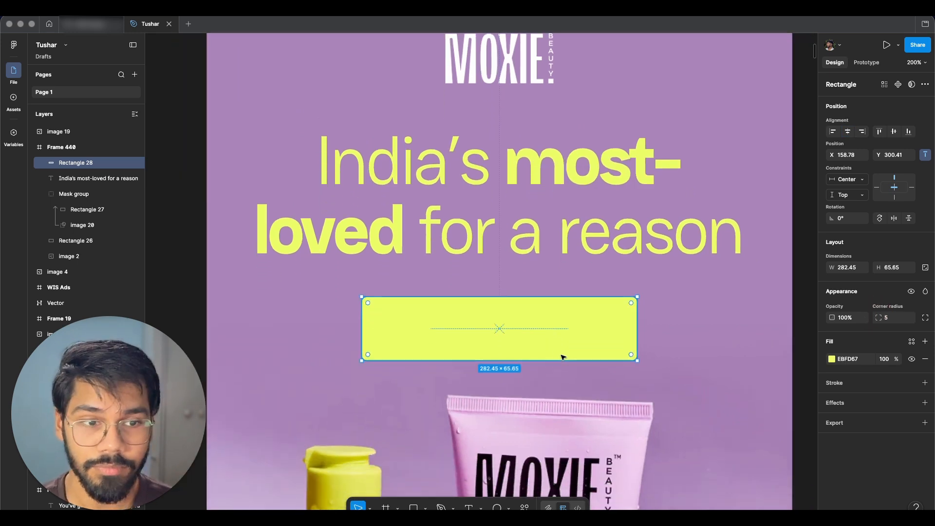
Step: Add the button label text EXPLORE ALL on the yellow button and set its font size to 30
key("t")
left_click(475, 331)
type("EXP")
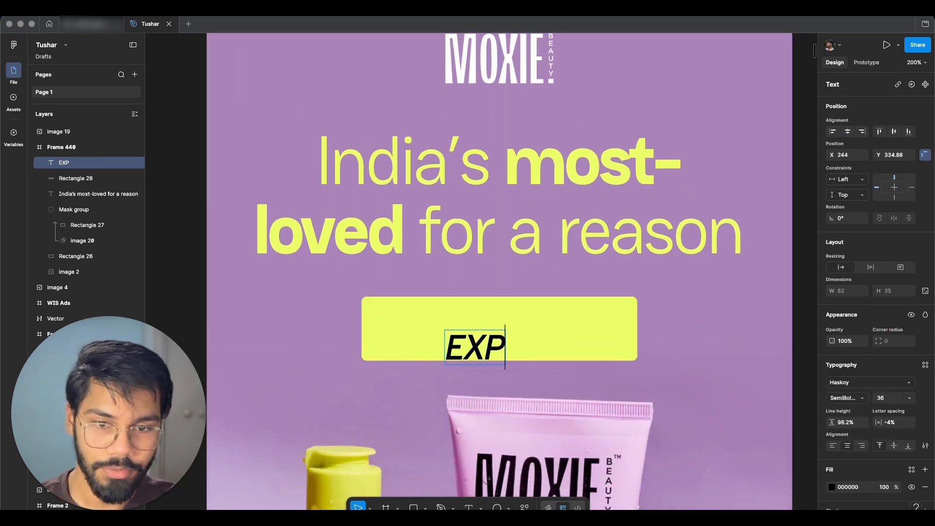
type("LORE ALL")
key("Escape")
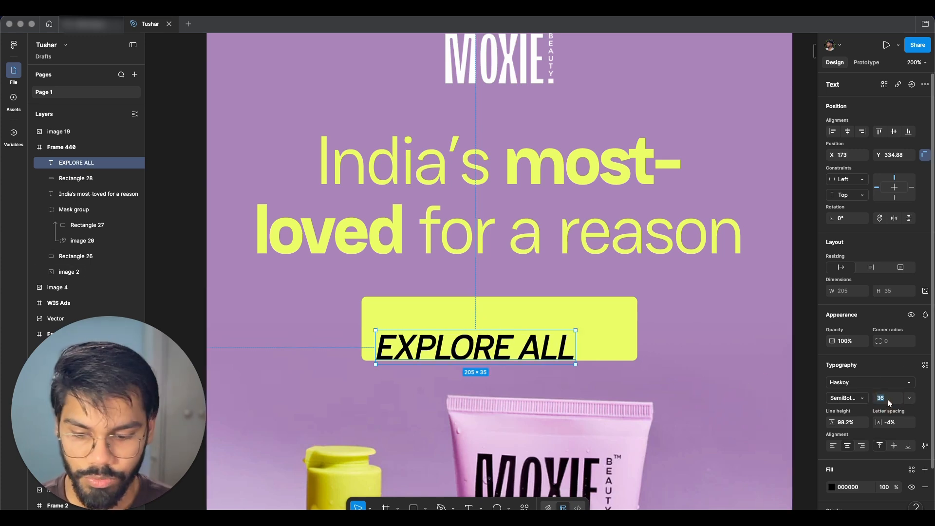
type("30")
key("Return")
Step: Center the label on the button and wrap both in an auto layout frame
left_click(603, 336, "shift")
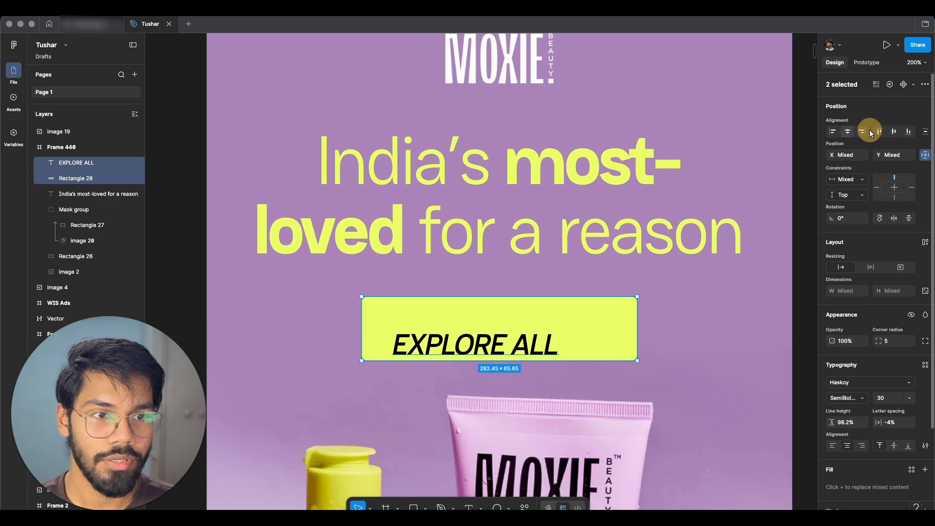
left_click(847, 132)
left_click(895, 131)
key("shift+a")
scroll(567, 297, "down", 3)
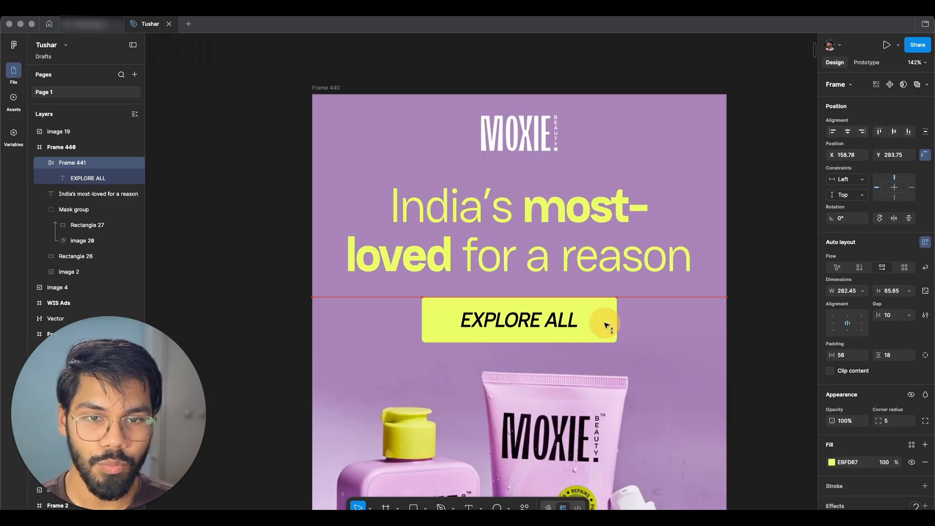
scroll(899, 435, "down", 3)
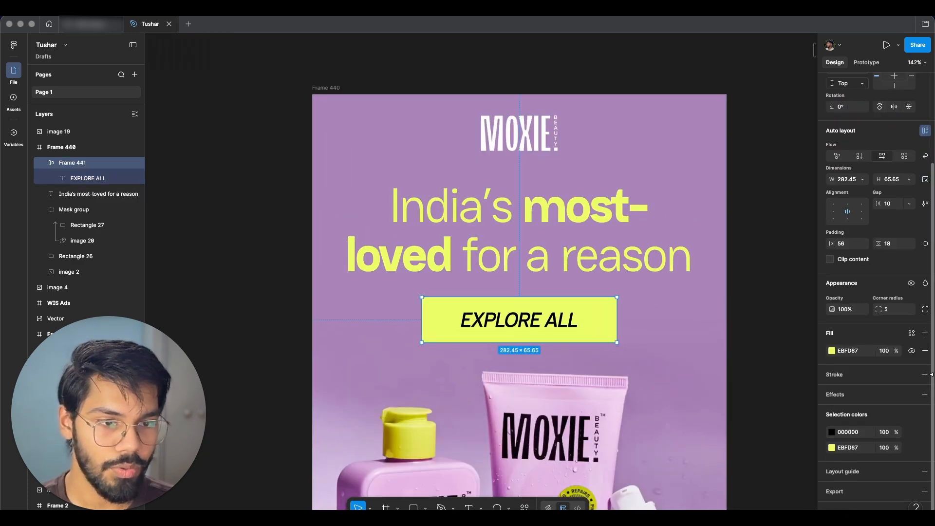
key("Escape")
left_click(597, 317)
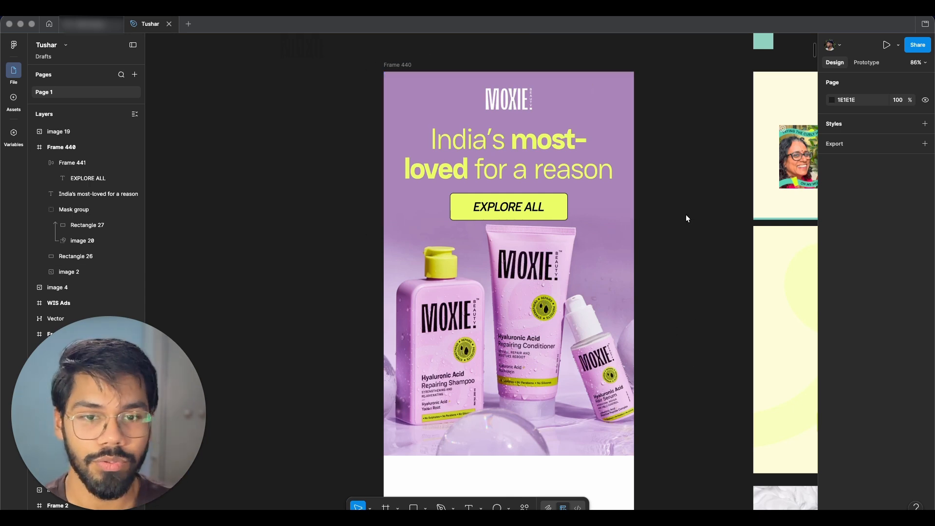
Step: Fill the ad frame with the website's cream colour using the eyedropper
scroll(686, 218, "down", 3)
scroll(501, 272, "up", 1)
scroll(507, 336, "down", 1)
scroll(507, 336, "right", 1)
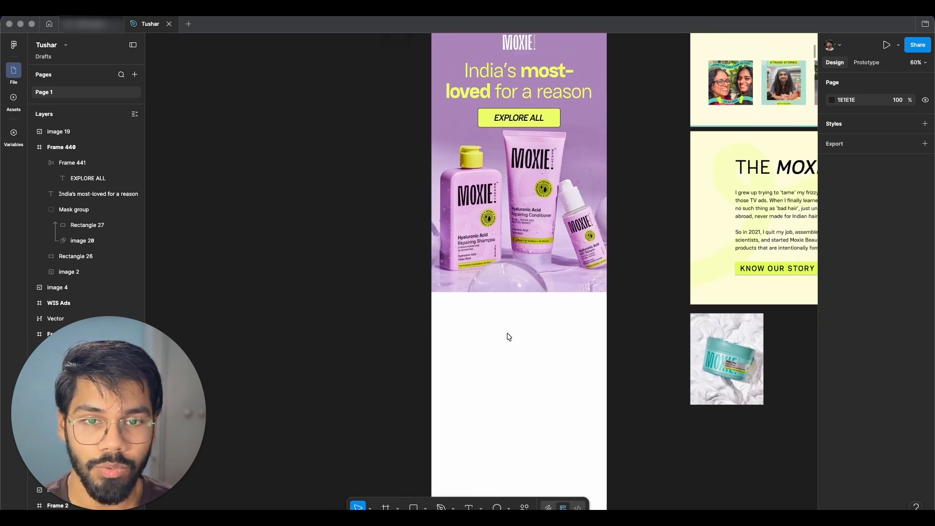
scroll(506, 337, "up", 2)
left_click(421, 100)
key("i")
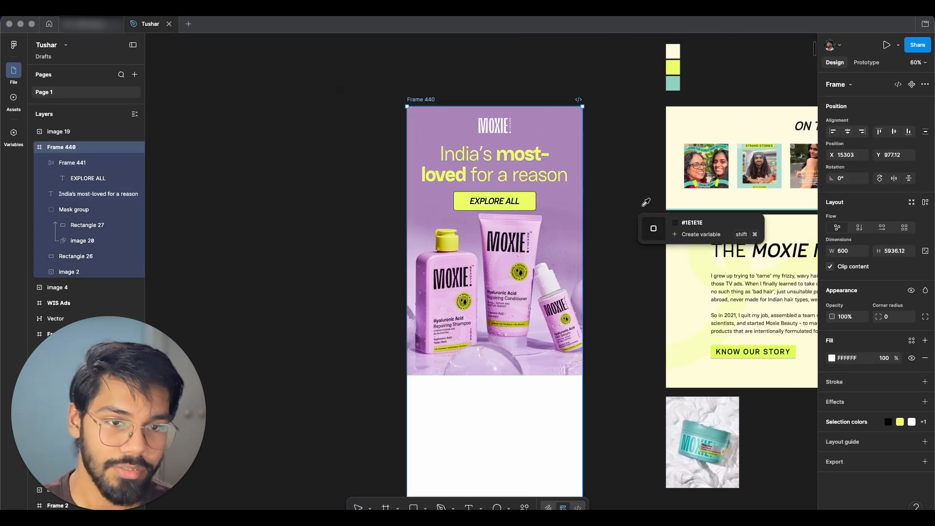
left_click(692, 109)
left_click(616, 256)
scroll(421, 340, "down", 2)
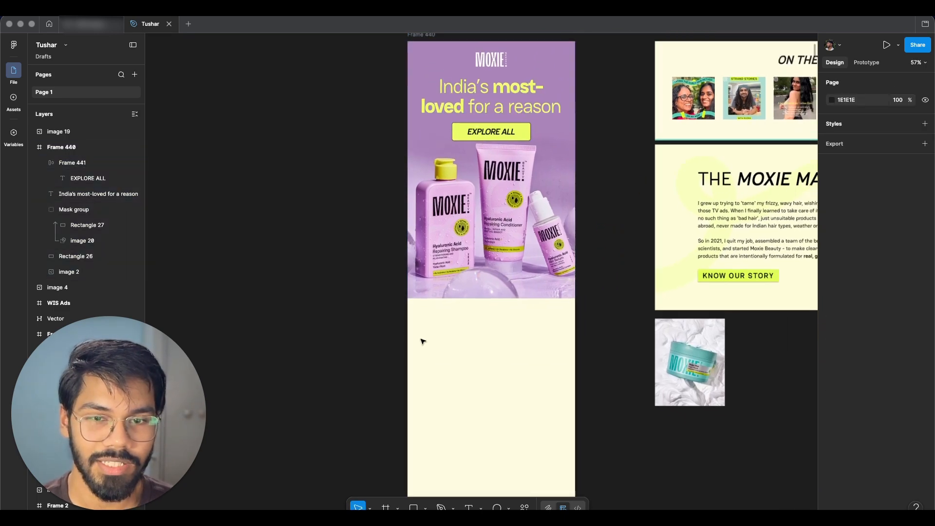
Step: Place the founder's photo inside the frame beneath the product image, aligned to the right edge
scroll(501, 312, "up", 3)
left_click(501, 304)
left_click_drag(504, 309, 508, 290)
left_click(524, 338)
scroll(524, 338, "down", 5)
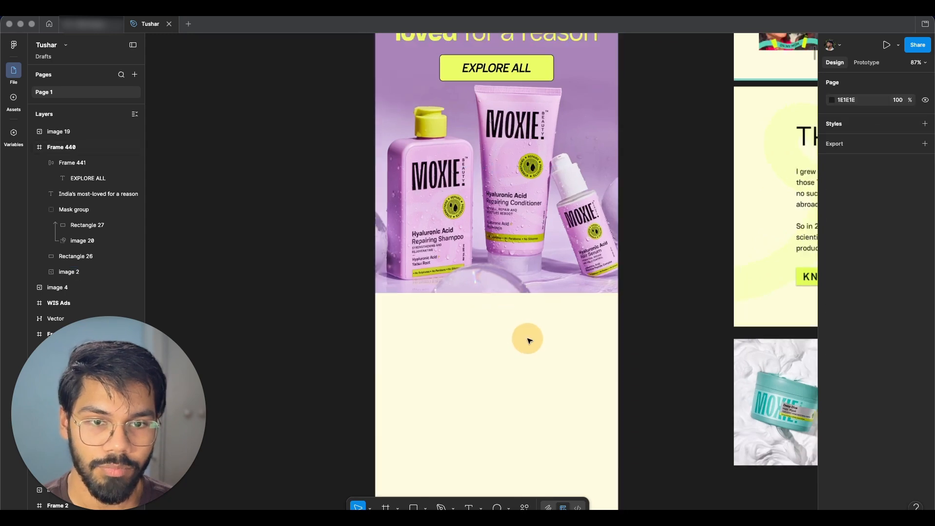
left_click(577, 326)
scroll(577, 326, "right", 2)
scroll(577, 325, "down", 1)
scroll(607, 253, "right", 1)
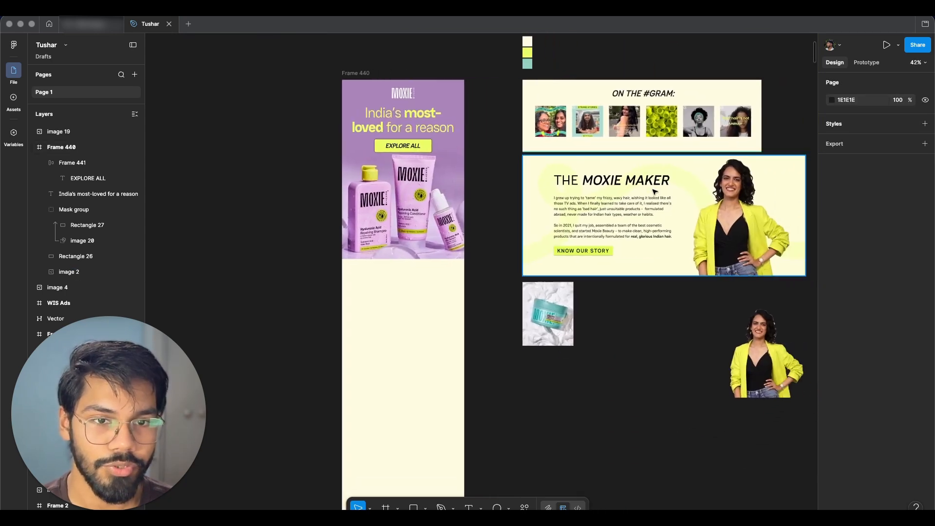
scroll(681, 157, "left", 2)
scroll(798, 378, "down", 1)
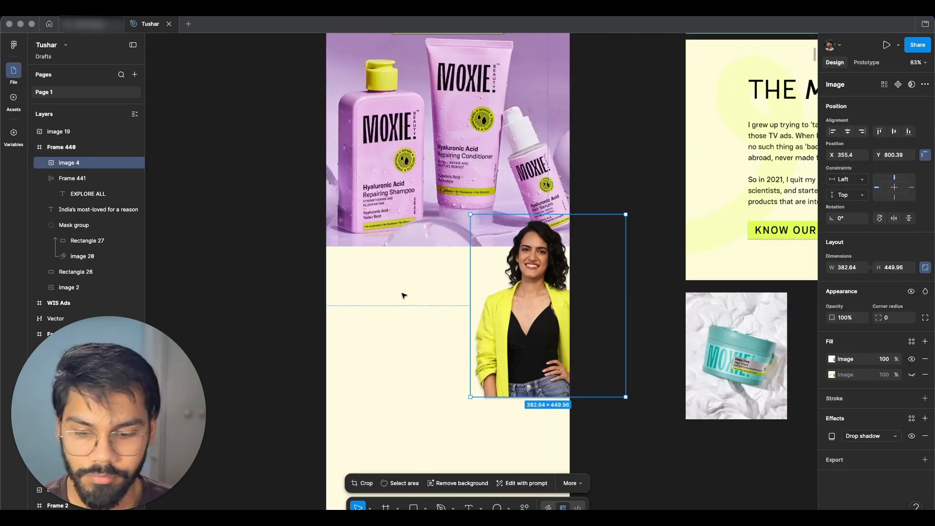
Step: Paste the section heading into the frame and correct it to THE MOXIE MAKER
key("super+v")
key("BackSpace")
key("BackSpace")
type("ER")
Step: Set the heading's weight to Medium and its size to 50, positioning it left of the photo
left_click(847, 397)
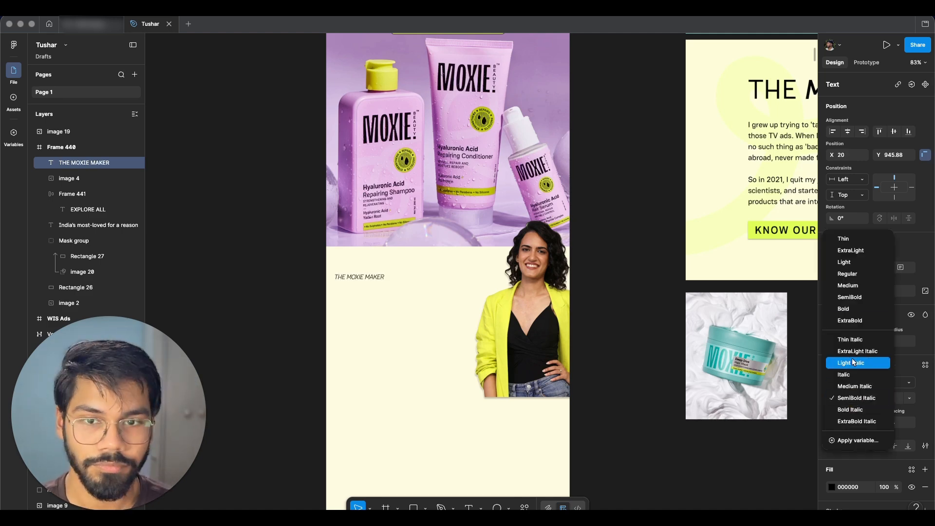
left_click(847, 285)
left_click(895, 399)
type("40")
key("Return")
left_click_drag(388, 287, 493, 273)
left_click(886, 400)
type("50")
key("Return")
Step: Style the words MOXIE MAKER in Bold Italic
double_click(379, 273)
left_click(849, 397)
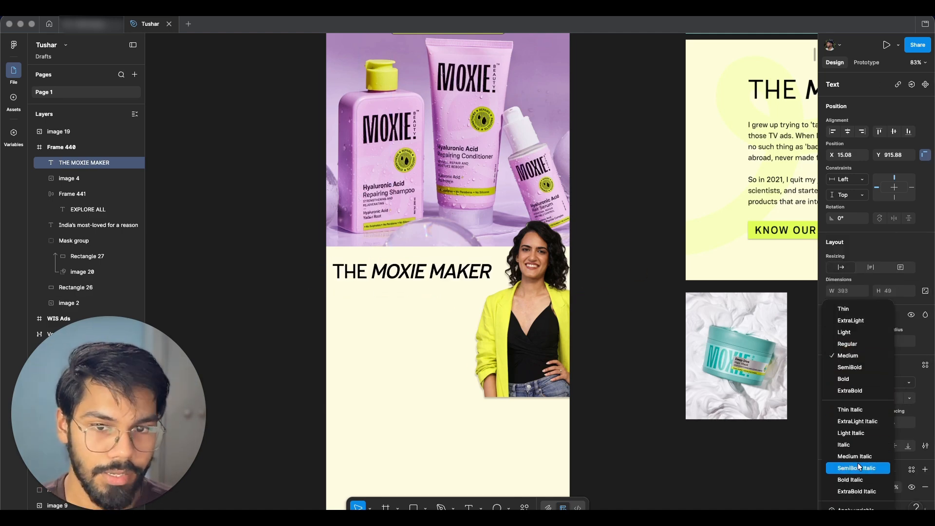
left_click(851, 480)
left_click(592, 286)
scroll(530, 195, "up", 1)
double_click(365, 281)
left_click_drag(354, 281, 491, 280)
left_click(607, 325)
left_click(533, 331)
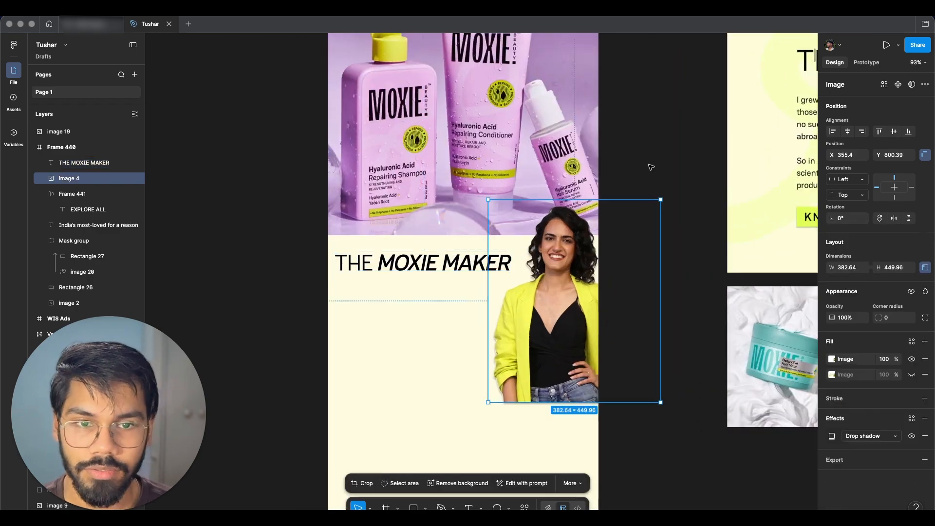
Step: Nudge the founder photo slightly down and the heading slightly up
scroll(579, 272, "up", 3)
left_click_drag(585, 313, 582, 324)
left_click(467, 244)
scroll(467, 243, "down", 2)
scroll(492, 219, "up", 2)
left_click_drag(492, 217, 494, 213)
scroll(494, 212, "down", 3)
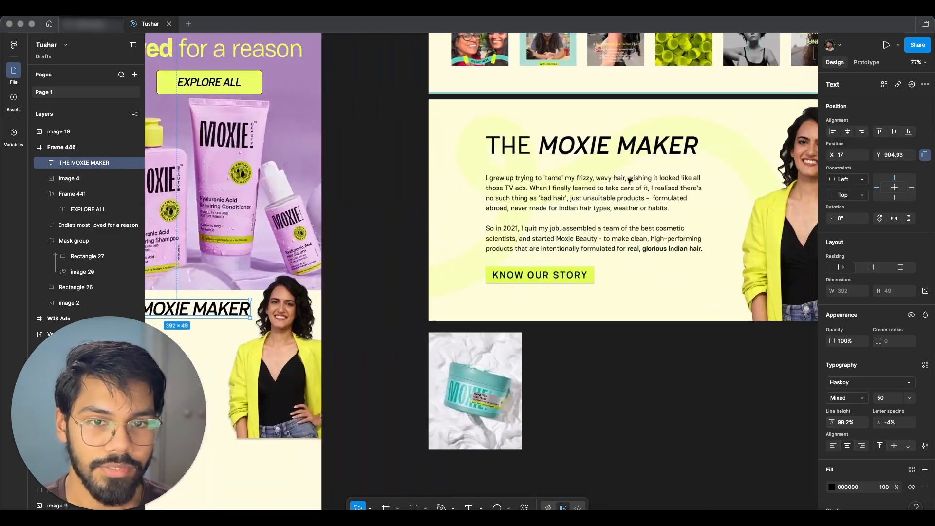
Step: Copy the founder story paragraph from the reference, paste it below the heading and left-align it
left_click(630, 182)
key("super+c")
key("super+v")
left_click(390, 198, "shift")
left_click(833, 132)
left_click(448, 280)
left_click_drag(474, 291, 452, 293)
Step: Paste a copy of the EXPLORE ALL button beneath the paragraph
scroll(462, 263, "left", 1)
left_click(462, 200, "shift")
left_click_drag(463, 248, 468, 248)
key("super+v")
scroll(524, 405, "up", 3)
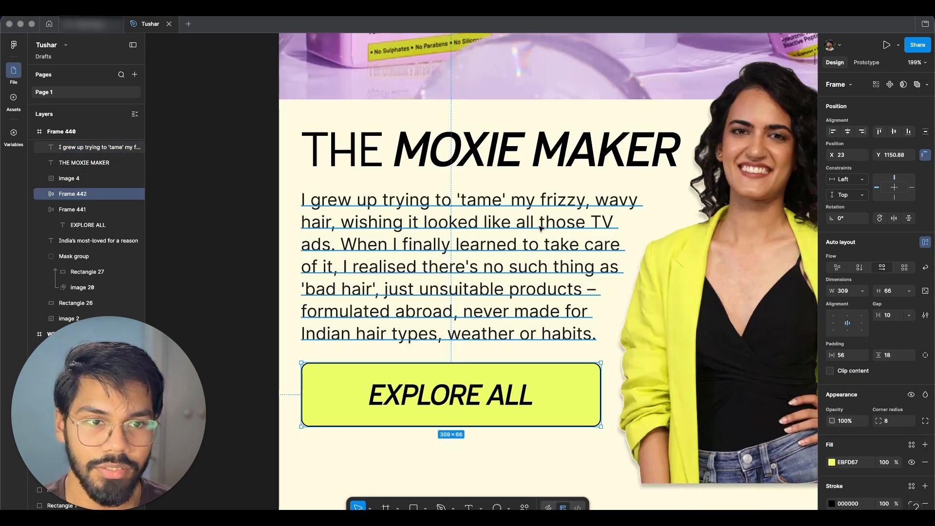
Step: Change the copied button's label to KNOW OUR STORY
scroll(540, 228, "down", 2)
scroll(487, 292, "down", 2)
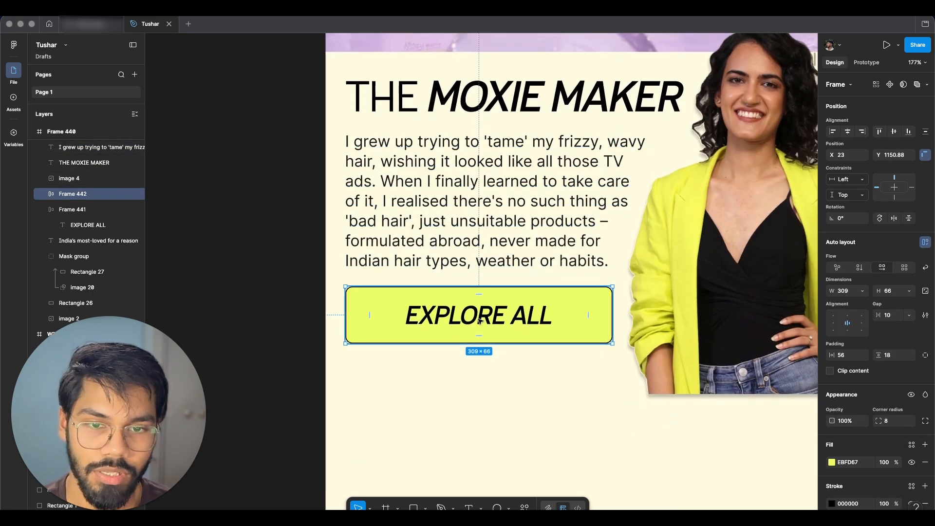
double_click(479, 320)
double_click(478, 319)
type("KNOW OUR STORY")
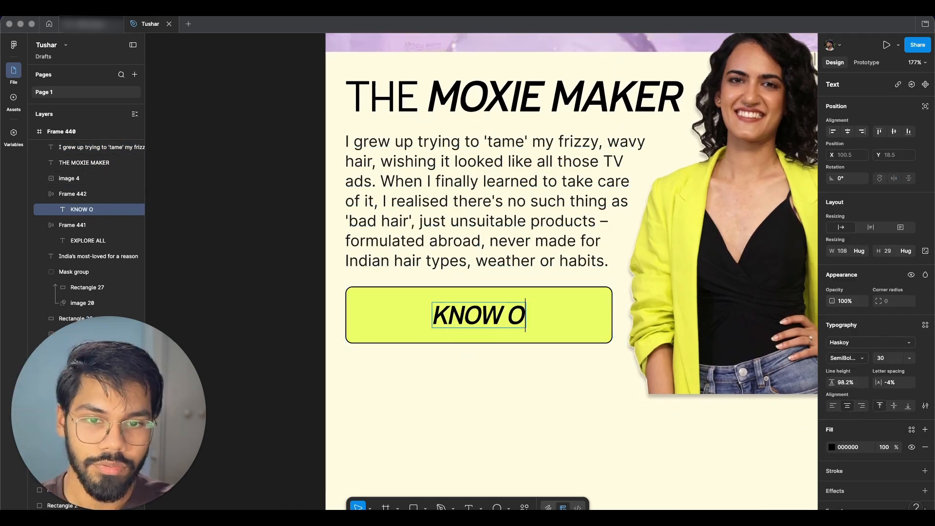
key("Escape")
key("Escape")
Step: Review the ad layout and the website's Our Product Playbook section
scroll(566, 258, "down", 5)
scroll(566, 258, "right", 1)
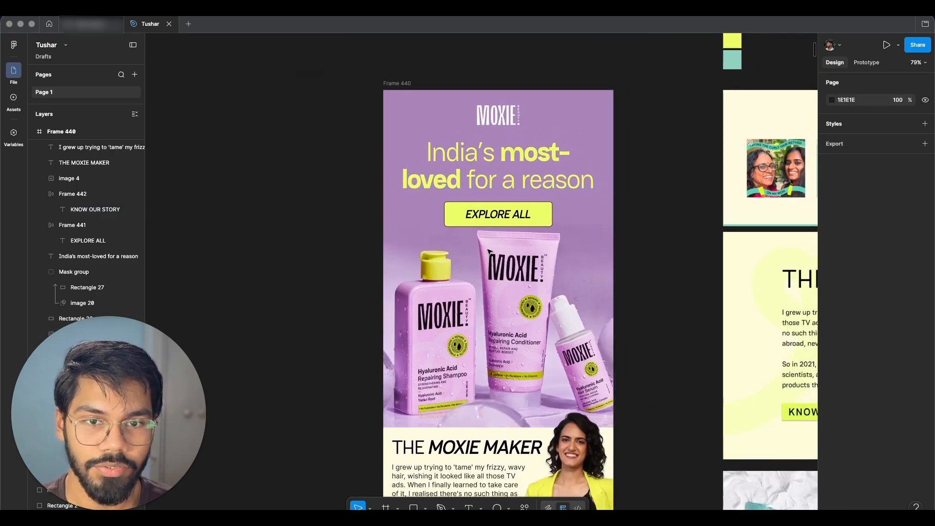
scroll(487, 341, "down", 5)
scroll(524, 423, "up", 3)
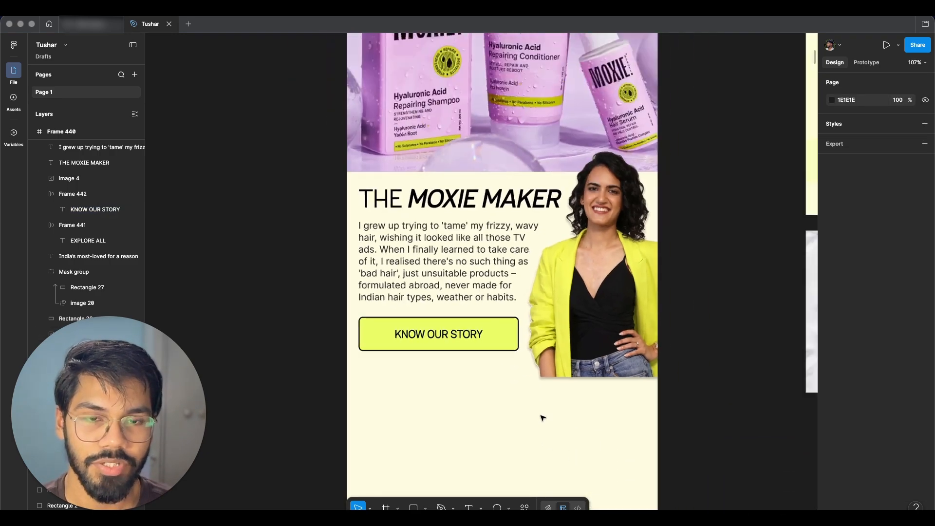
scroll(516, 386, "down", 2)
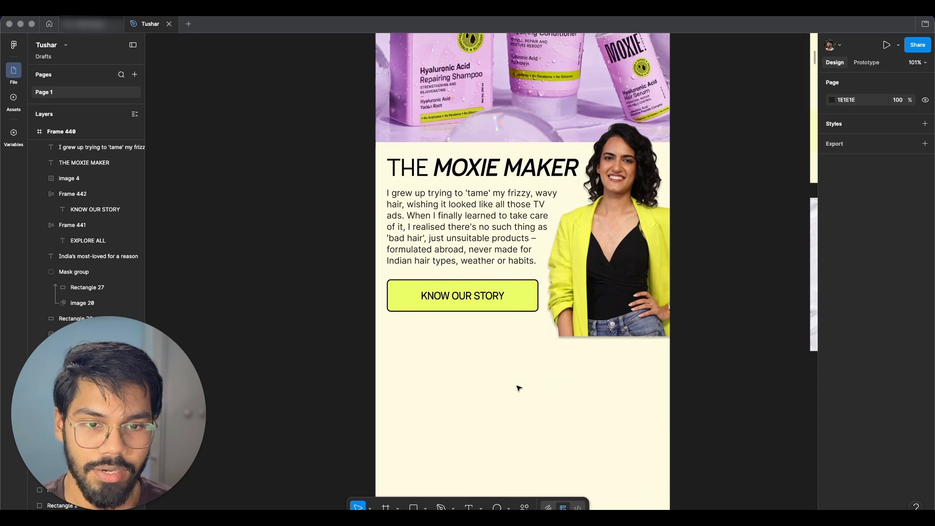
scroll(518, 388, "down", 2)
left_click_drag(399, 287, 644, 419)
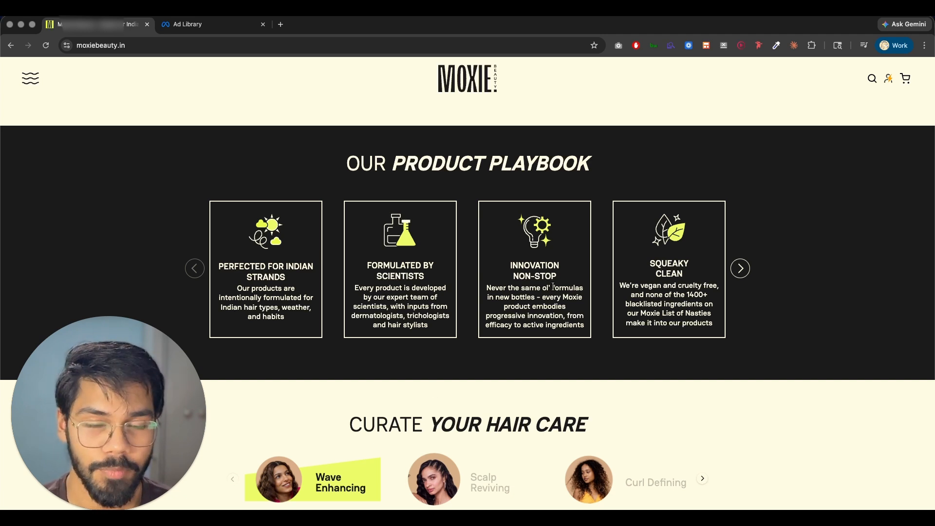
scroll(555, 262, "up", 1)
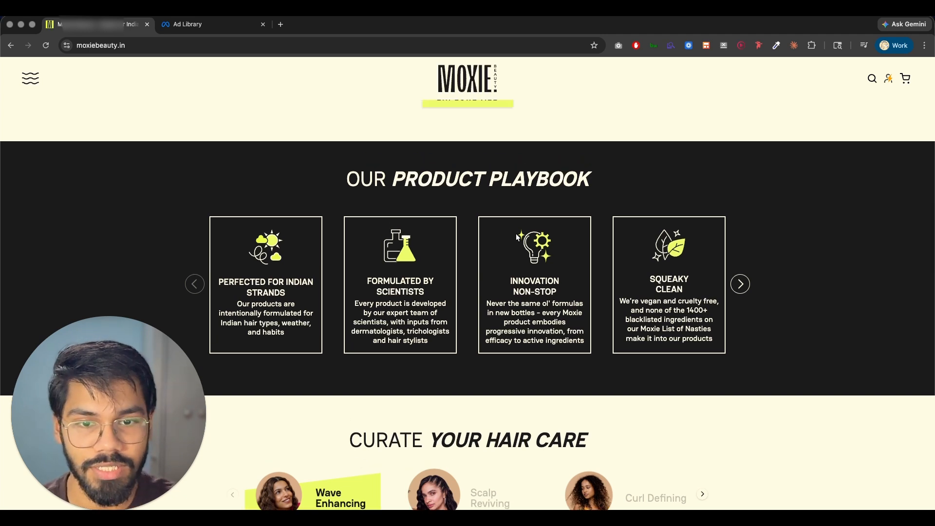
scroll(558, 243, "down", 1)
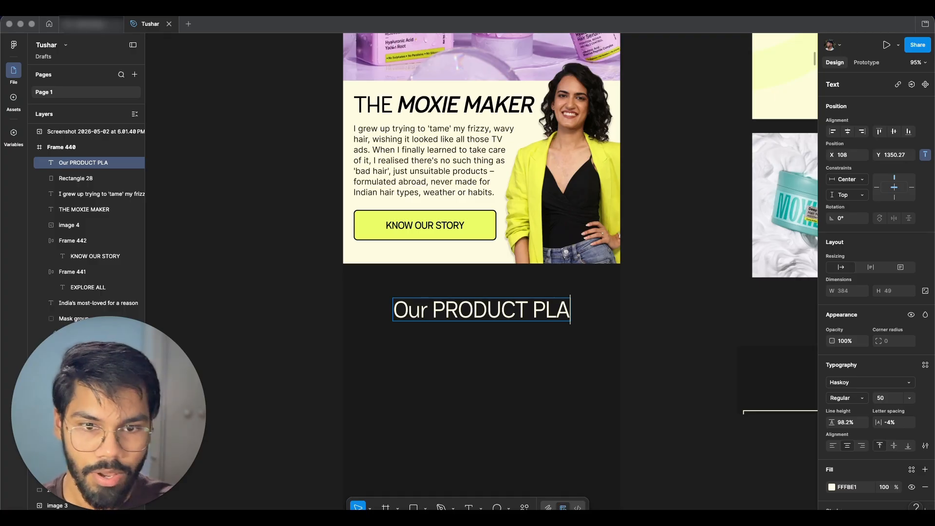
Step: Finish typing the dark section heading Our PRODUCT PLAYBOOK and set its case to uppercase
type("YBP")
key("BackSpace")
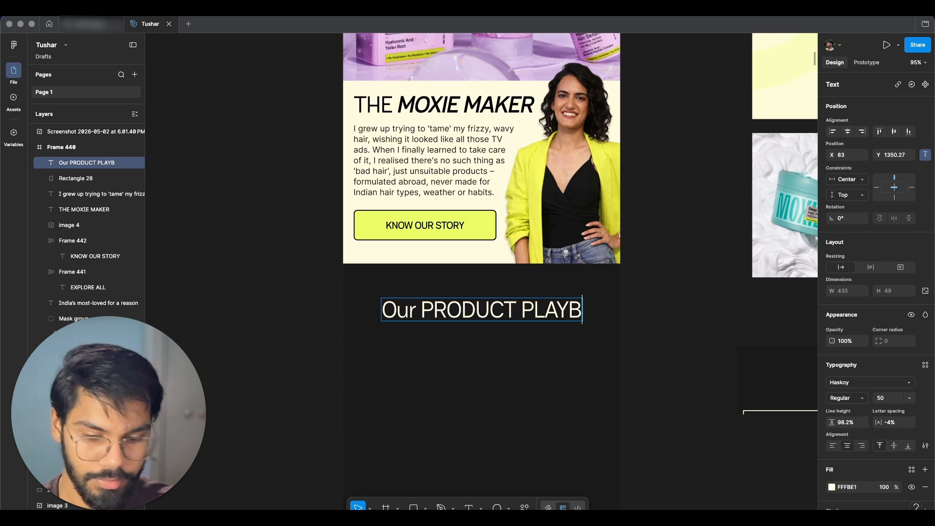
type("OOK")
key("super+a")
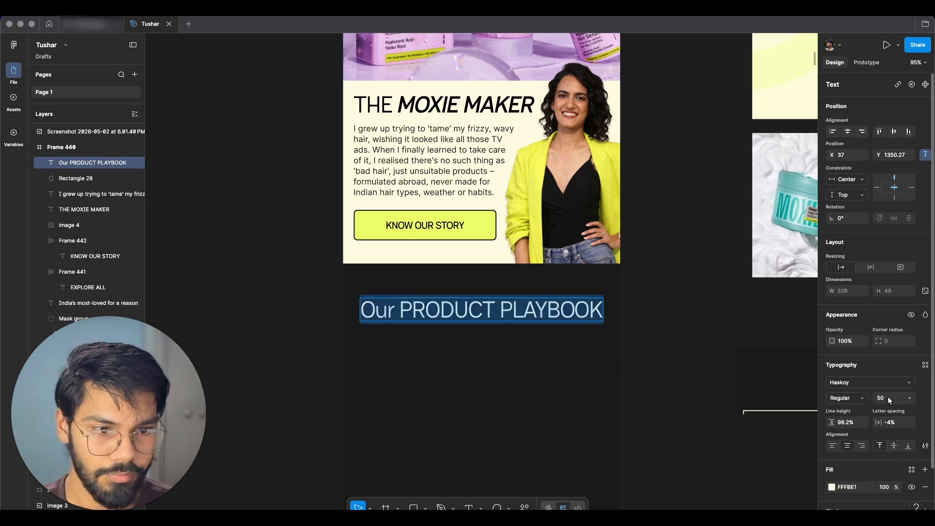
left_click(925, 446)
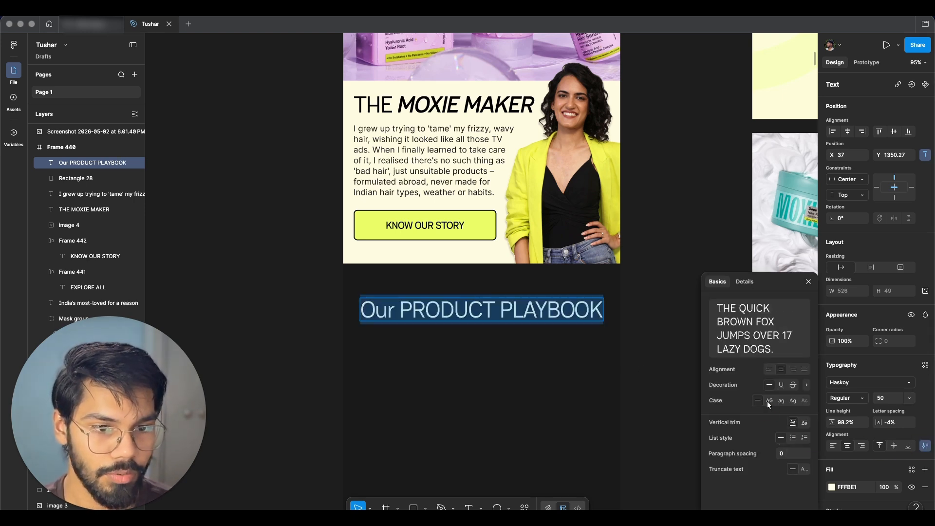
left_click(768, 402)
left_click(599, 346)
Step: Style the words PRODUCT PLAYBOOK in SemiBold Italic
double_click(440, 307)
left_click(847, 398)
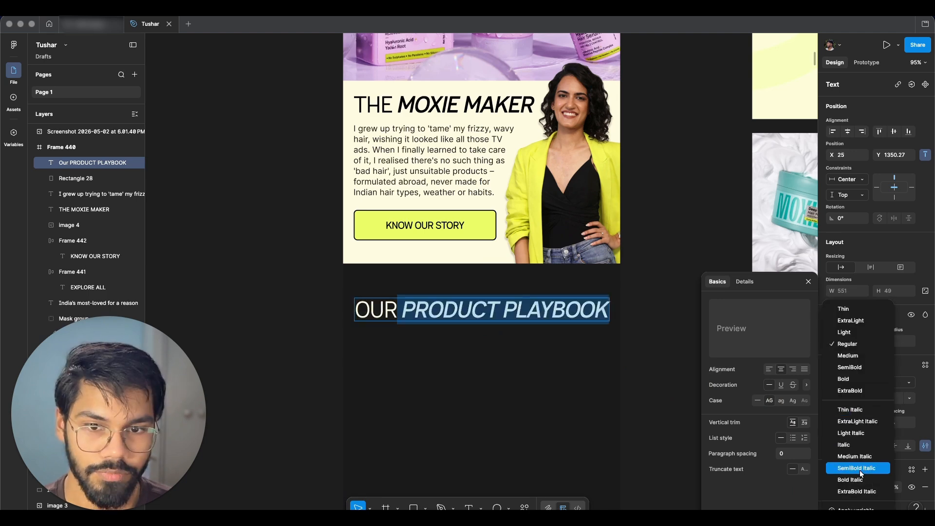
left_click(856, 467)
scroll(662, 264, "up", 2)
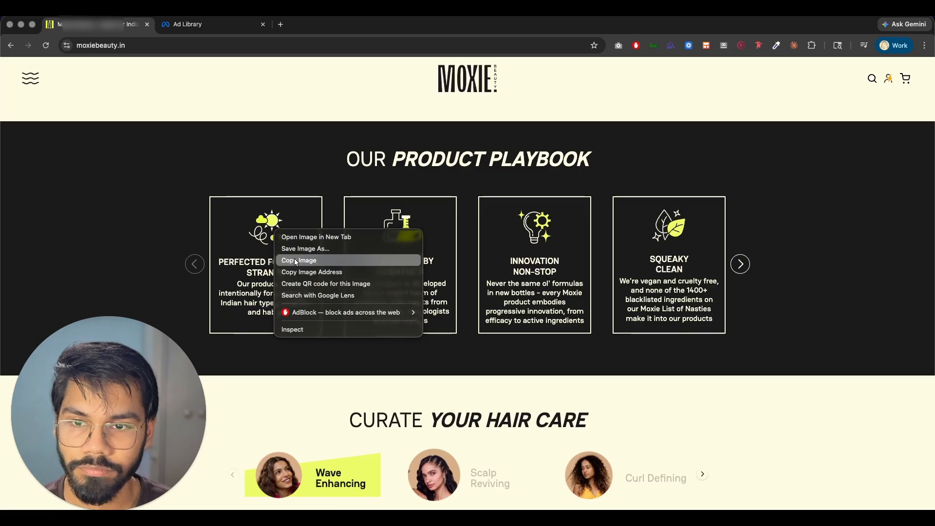
Step: Copy the playbook icons from the website and paste them into the dark section below the heading
left_click(286, 209)
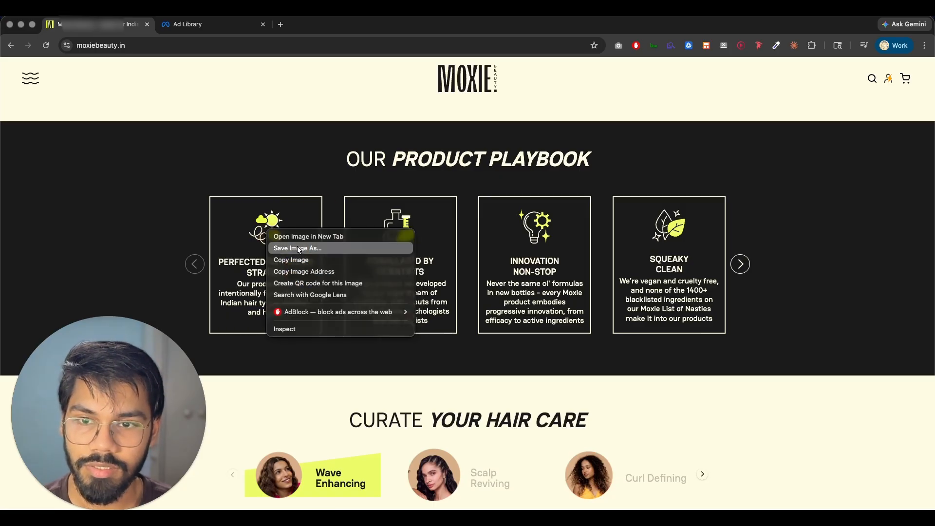
left_click(299, 259)
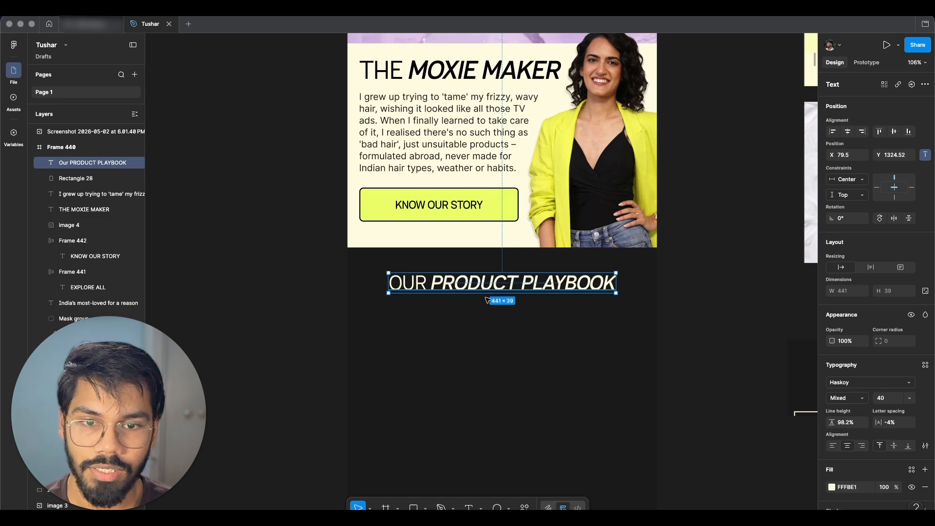
scroll(487, 299, "down", 3)
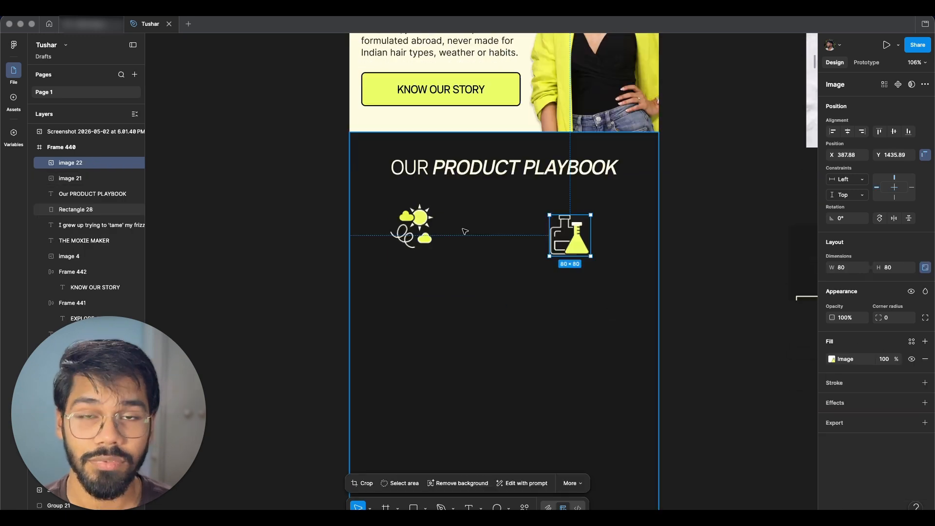
scroll(474, 233, "down", 1)
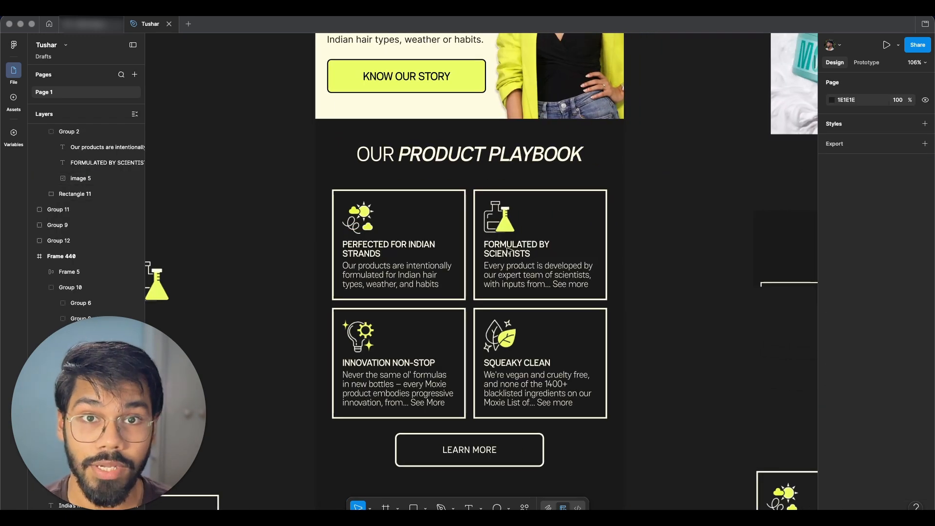
scroll(495, 242, "down", 2)
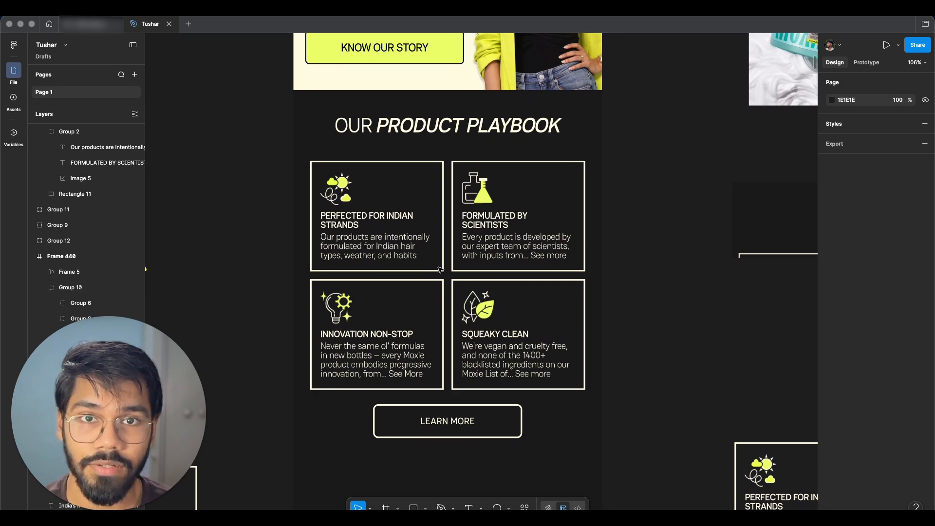
scroll(467, 341, "down", 2)
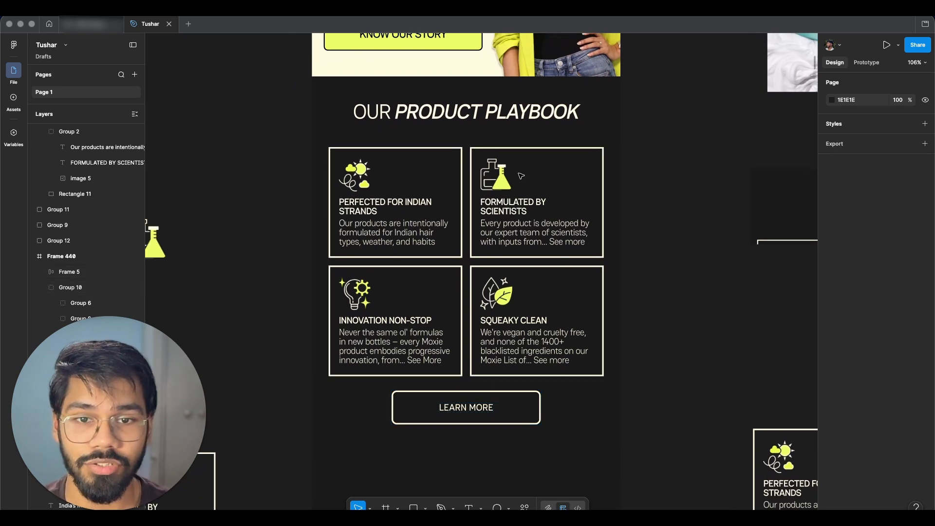
Step: Review the finished Our Product Playbook section of the ad layout
scroll(517, 179, "down", 3)
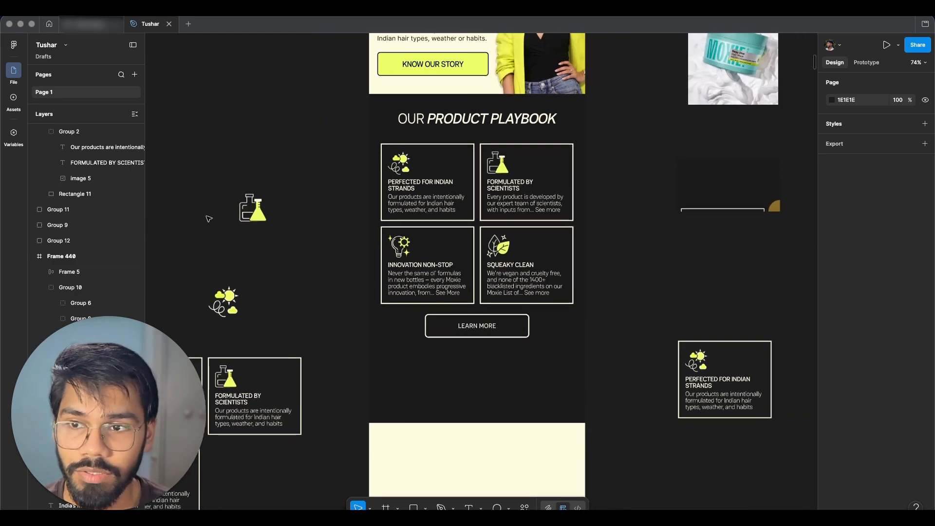
scroll(77, 206, "up", 3)
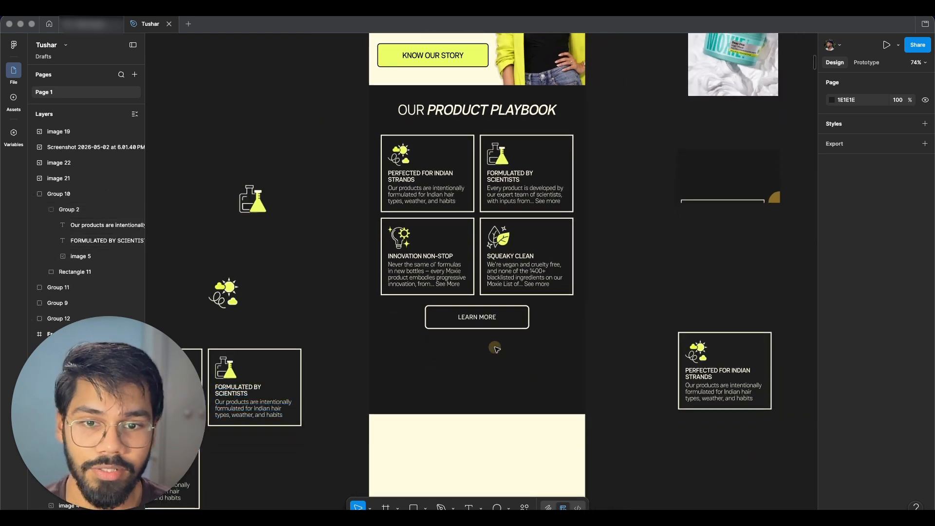
scroll(504, 328, "up", 2)
left_click_drag(539, 382, 453, 233)
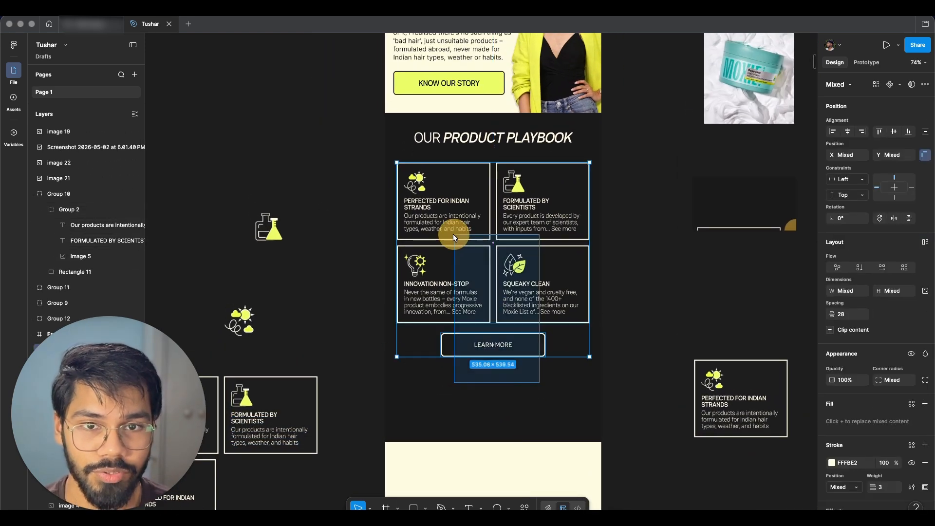
scroll(457, 223, "up", 3)
key("Escape")
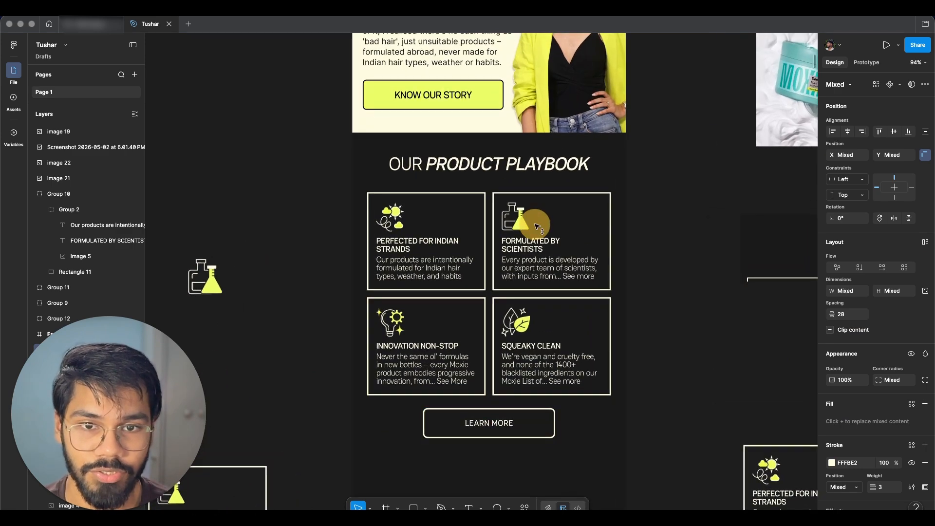
scroll(534, 227, "up", 10)
scroll(533, 227, "down", 2)
scroll(539, 211, "down", 10)
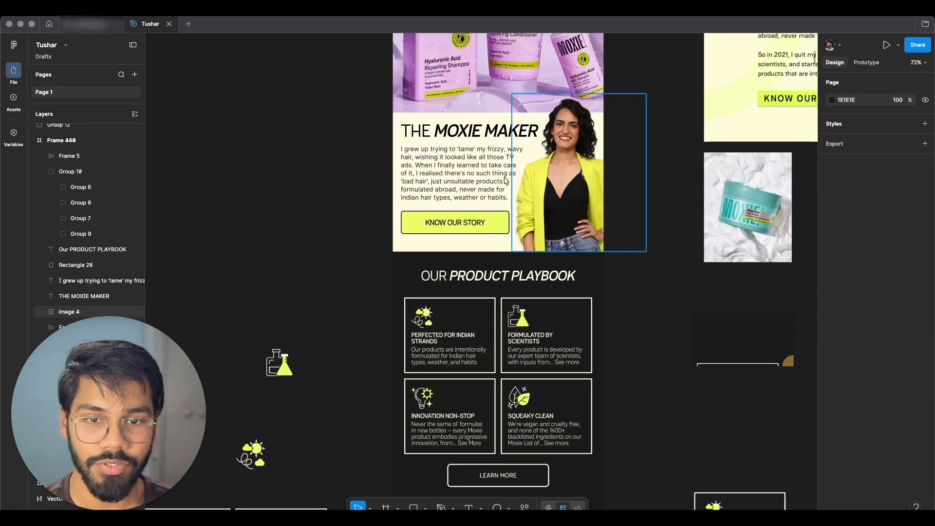
Step: Copy THE CROWD FAVOURITES heading from the website and paste it into the cream section below the playbook
key("super+Tab")
scroll(502, 219, "down", 3)
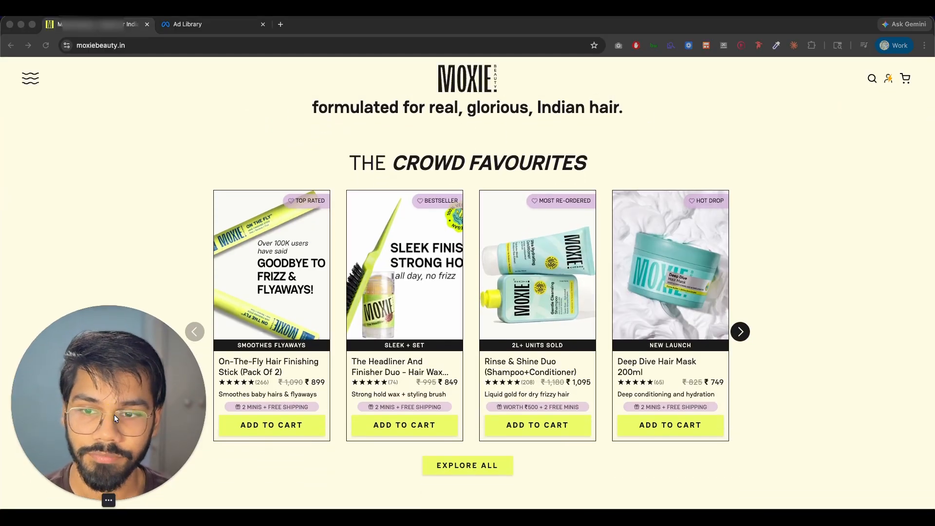
scroll(730, 171, "down", 1)
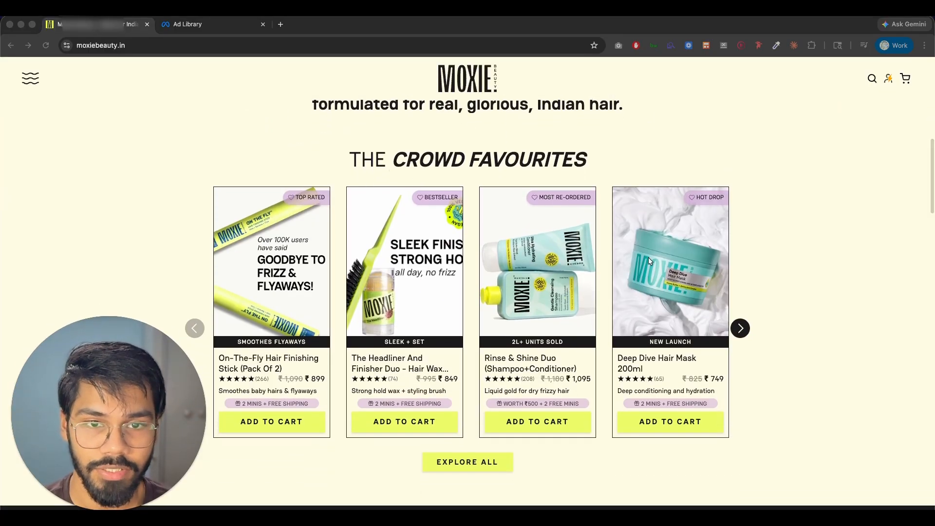
scroll(541, 316, "down", 2)
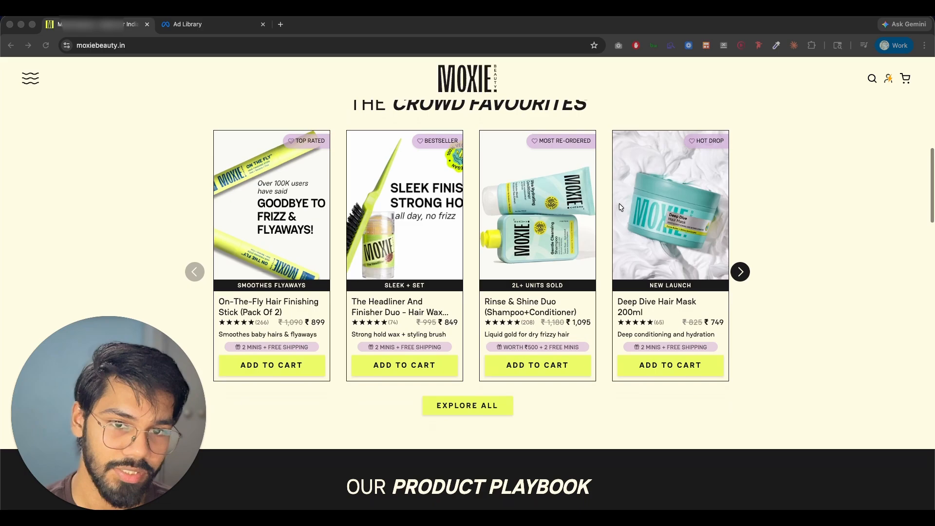
scroll(544, 237, "up", 2)
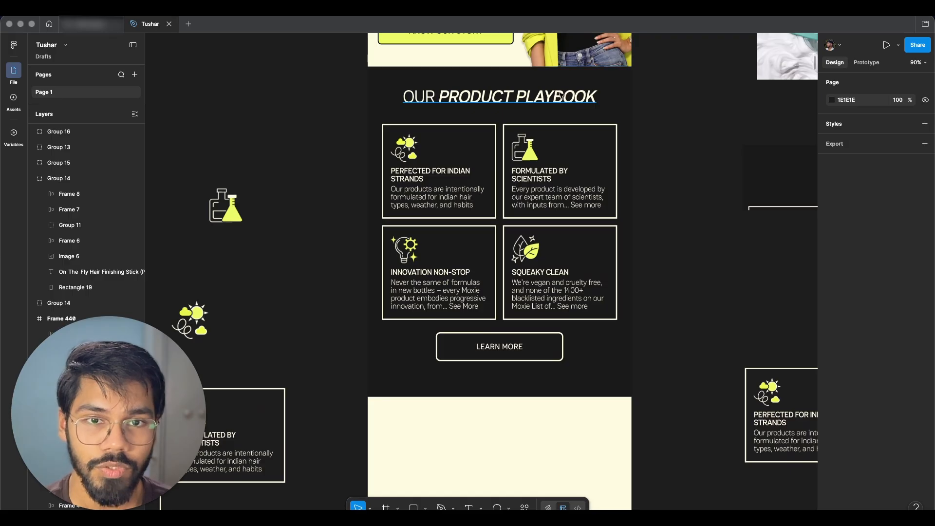
left_click_drag(563, 94, 555, 425)
scroll(557, 377, "down", 3)
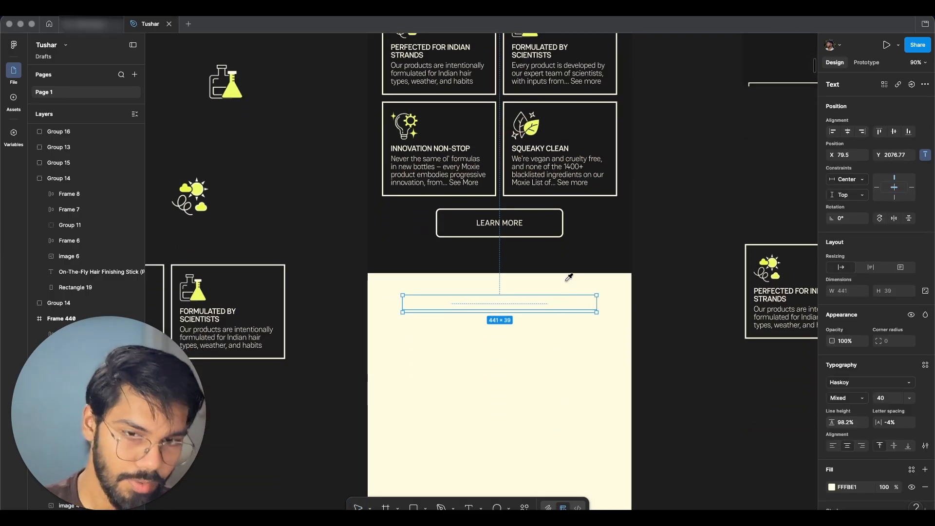
scroll(534, 345, "up", 2)
key("Escape")
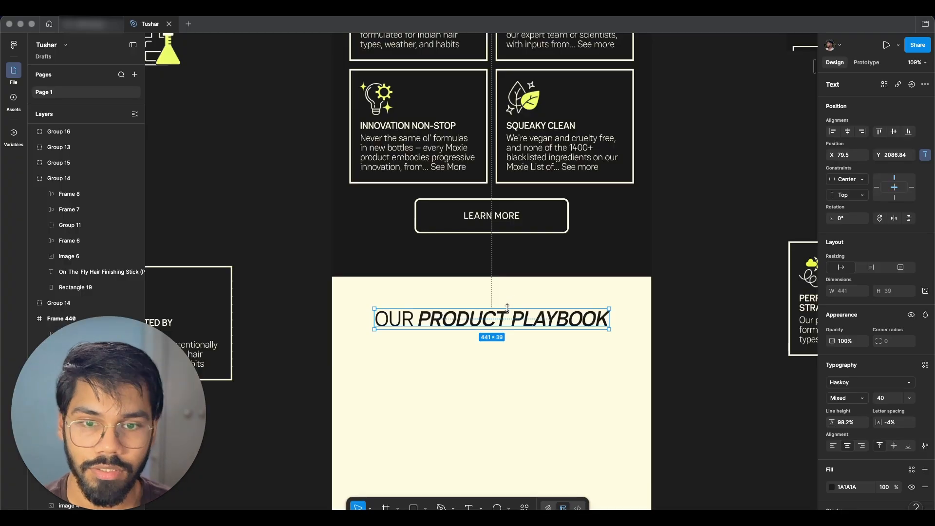
key("Return")
key("super+v")
left_click(568, 319)
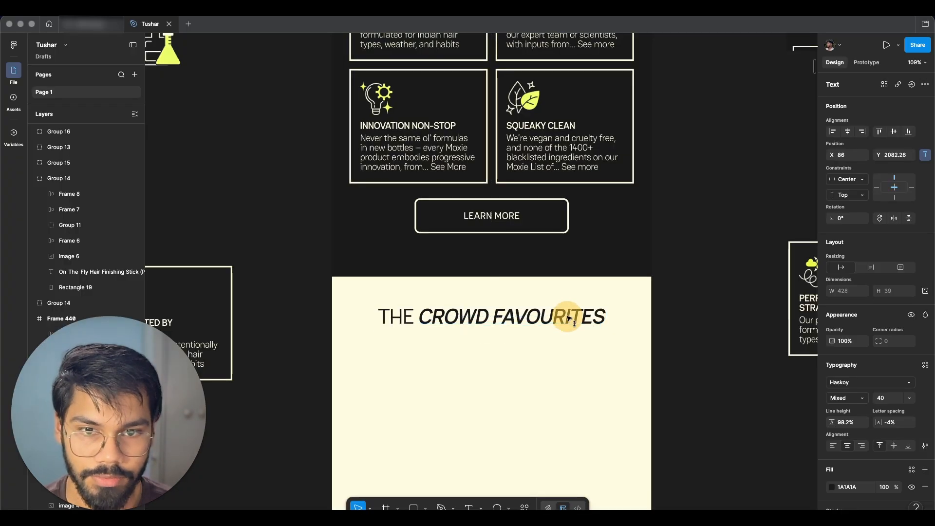
Step: Place a product card below the Crowd Favourites heading and duplicate it into a two-by-two grid
scroll(567, 319, "down", 2)
scroll(568, 319, "down", 4)
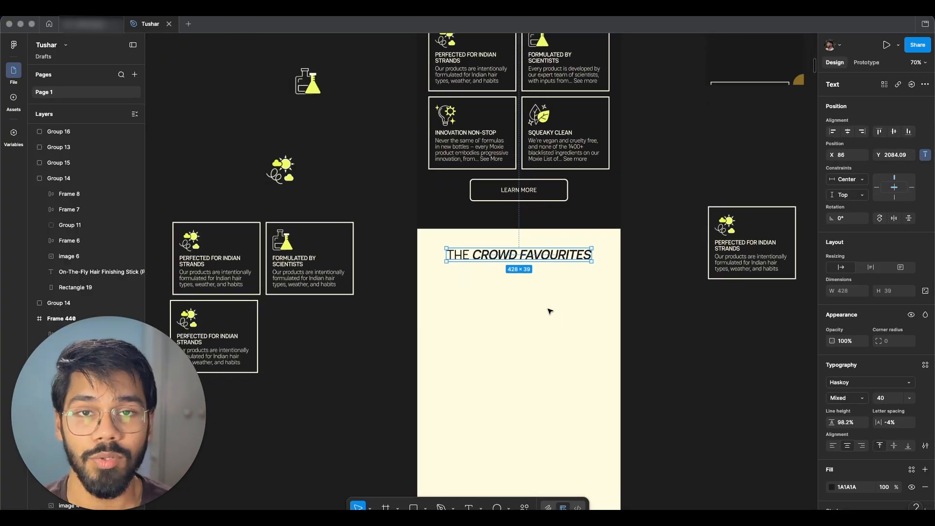
scroll(550, 311, "down", 2)
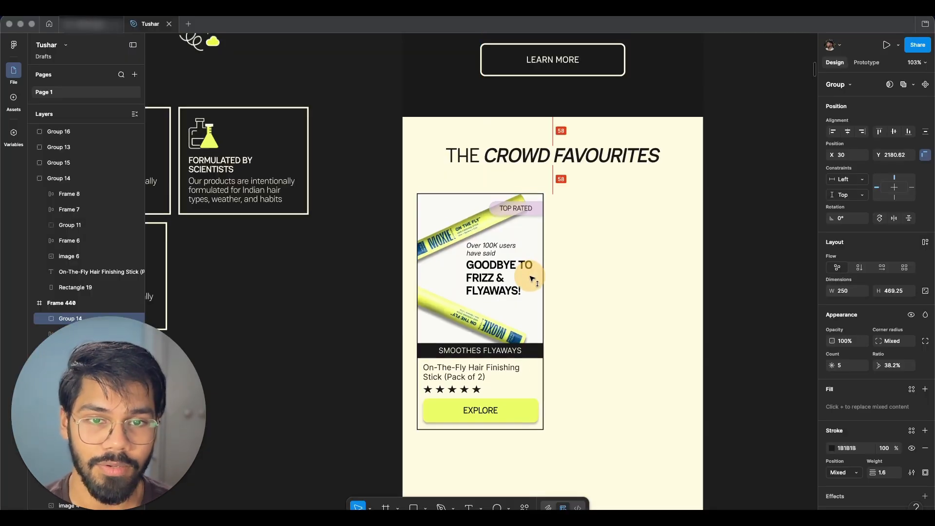
left_click(634, 298)
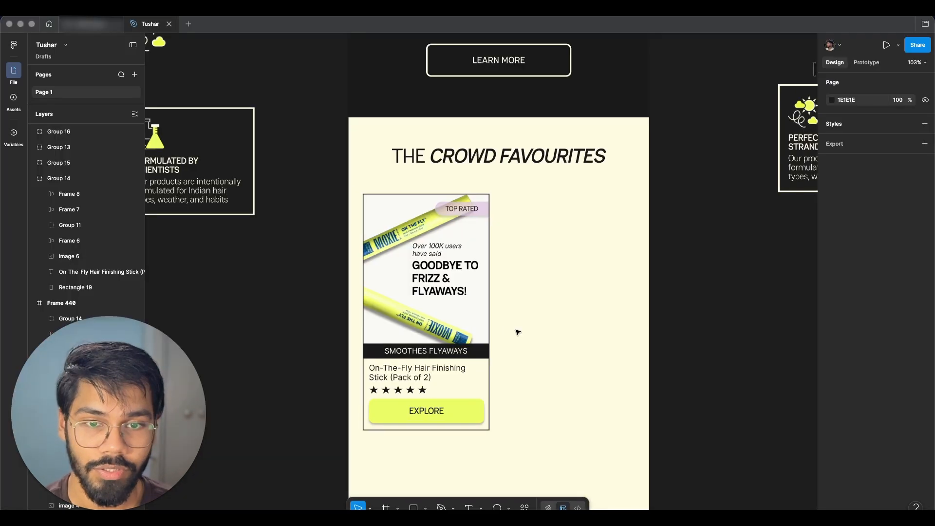
scroll(482, 292, "right", 1)
left_click(407, 311)
left_click_drag(406, 311, 545, 311)
scroll(544, 312, "down", 3)
left_click_drag(567, 413, 410, 248)
left_click_drag(536, 159, 536, 412)
scroll(535, 413, "down", 5)
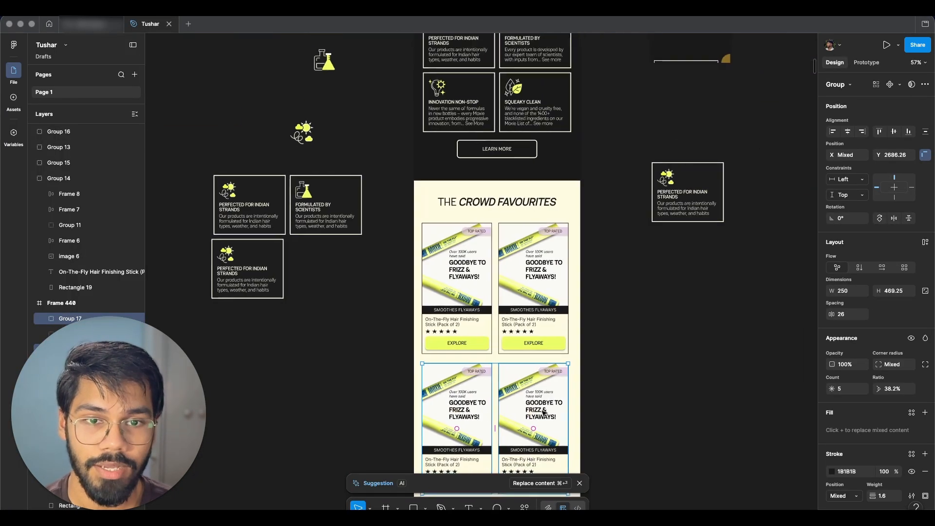
Step: Set the card grid spacing to 26 and 36 and fill the cards with the four bestseller products
scroll(544, 413, "right", 1)
left_click_drag(679, 507, 464, 300)
left_click_drag(517, 309, 521, 306)
scroll(562, 271, "down", 1)
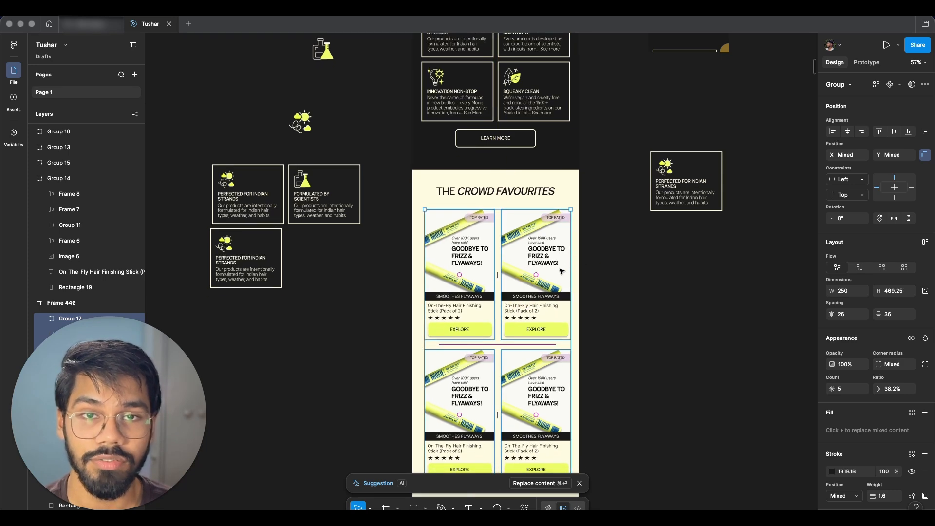
scroll(550, 259, "down", 3)
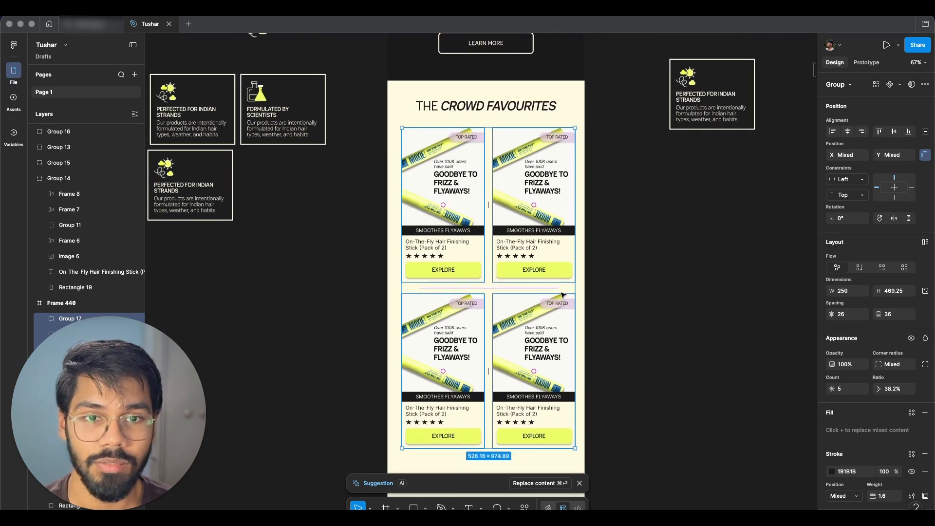
scroll(557, 282, "up", 2)
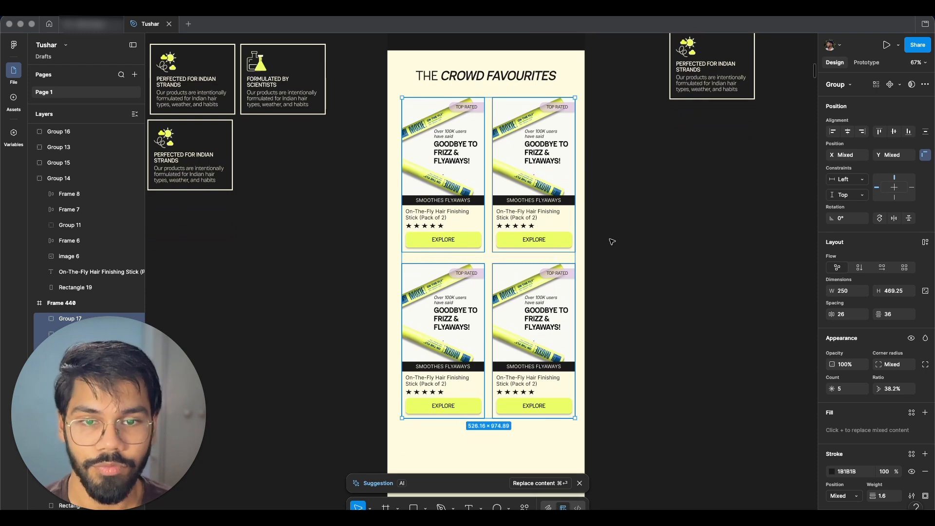
left_click(536, 305)
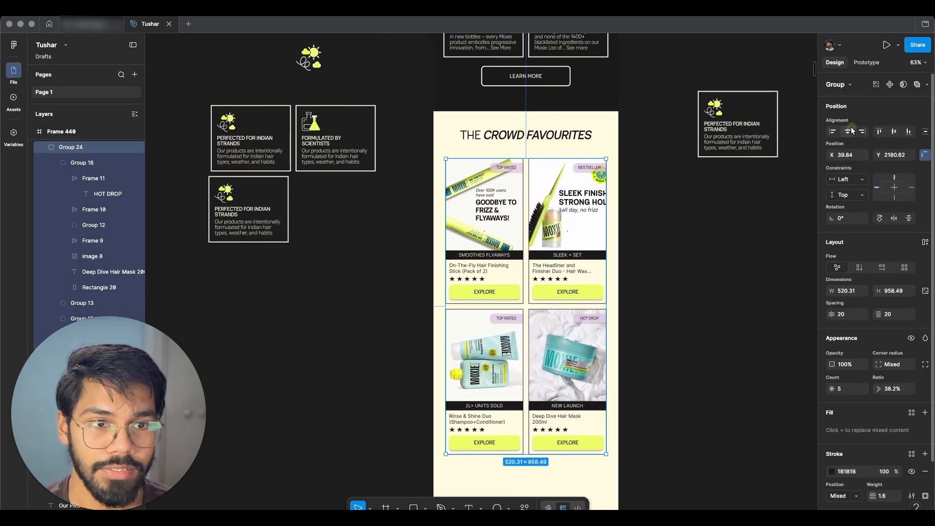
left_click(676, 242)
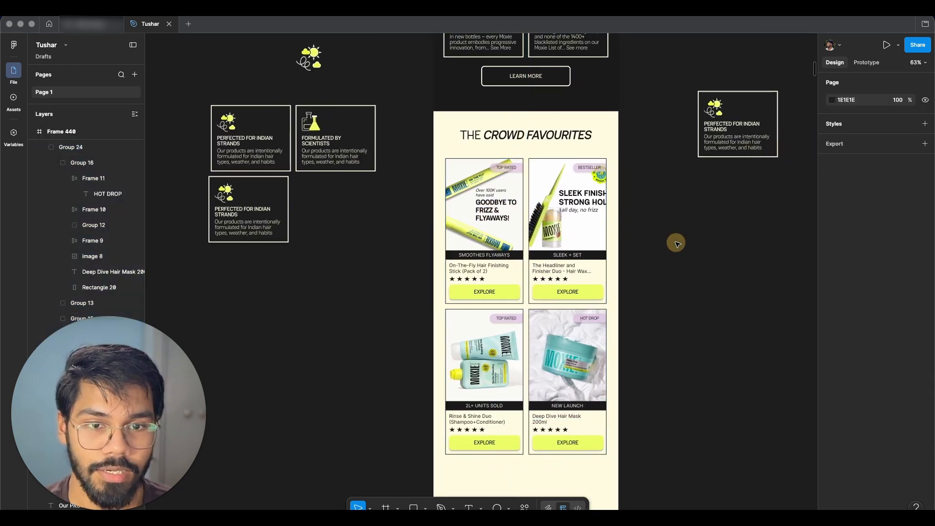
Step: Add an EXPLORE MORE button below the product grid, reusing the KNOW OUR STORY button style
scroll(633, 243, "up", 5)
scroll(541, 401, "down", 2)
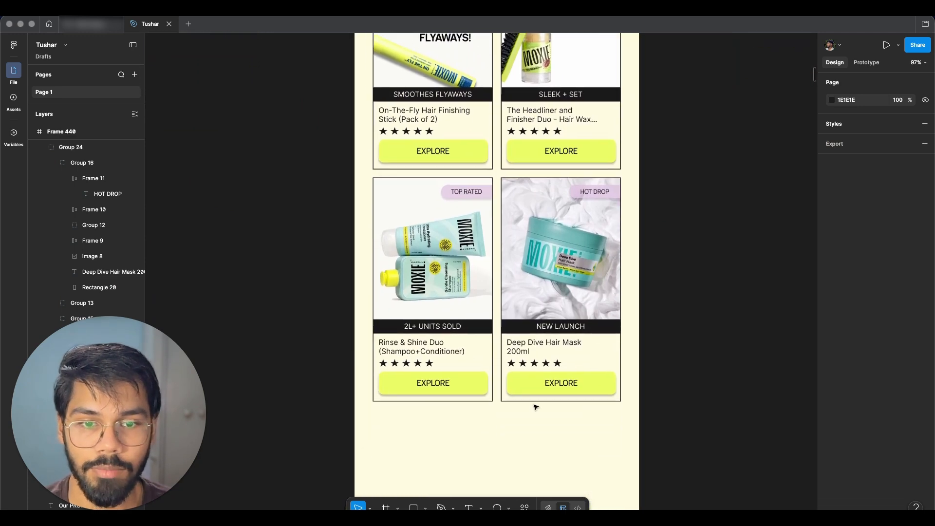
scroll(516, 407, "down", 4)
scroll(501, 405, "down", 1)
scroll(476, 341, "up", 4)
scroll(476, 341, "down", 3)
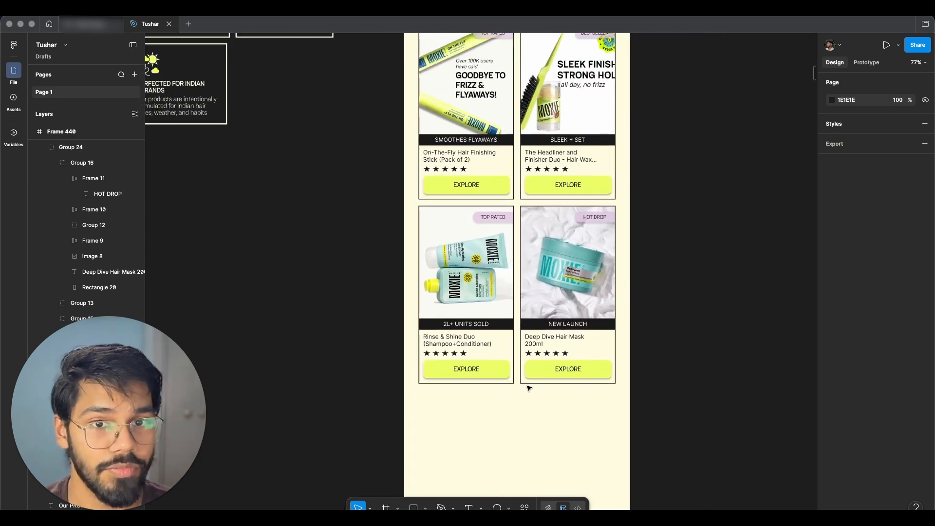
scroll(528, 386, "up", 2)
left_click_drag(466, 206, 414, 119)
left_click(661, 232)
scroll(644, 243, "down", 5)
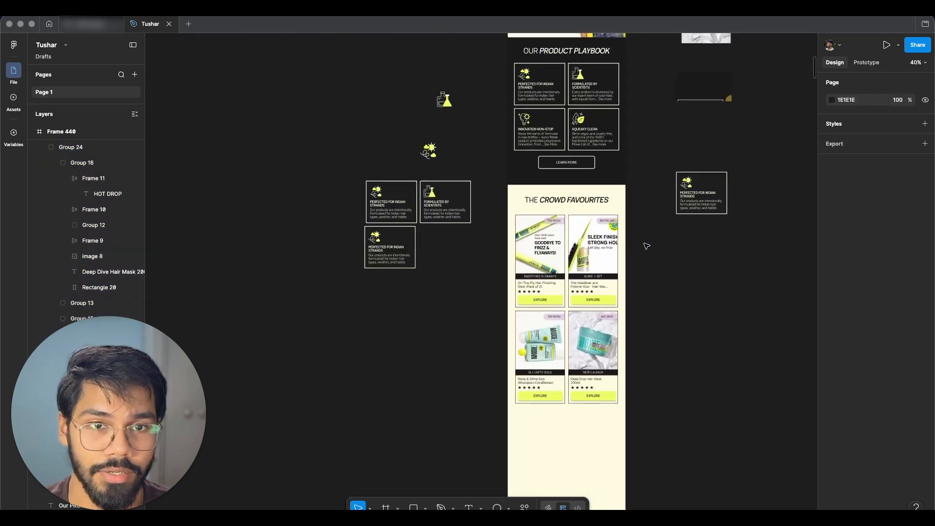
scroll(643, 243, "up", 3)
scroll(543, 129, "down", 1)
left_click(491, 68)
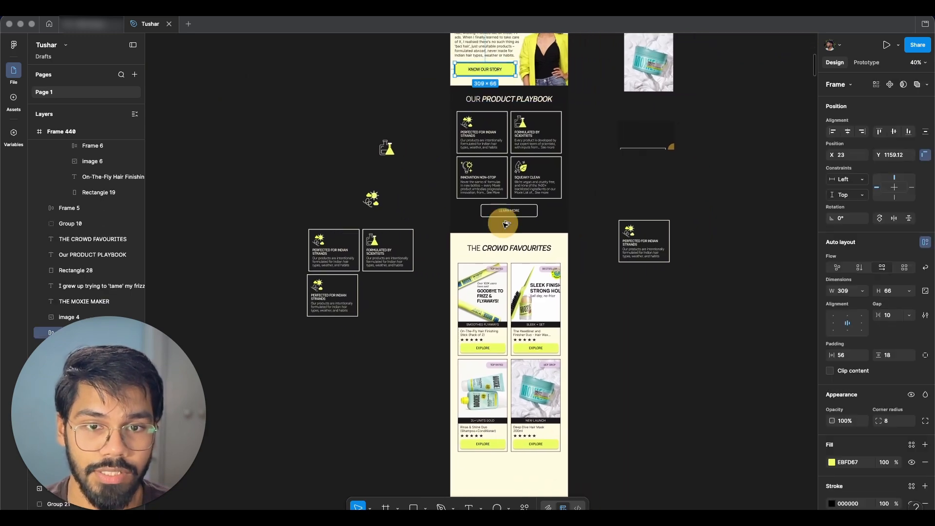
scroll(487, 438, "up", 5)
left_click_drag(525, 389, 649, 390)
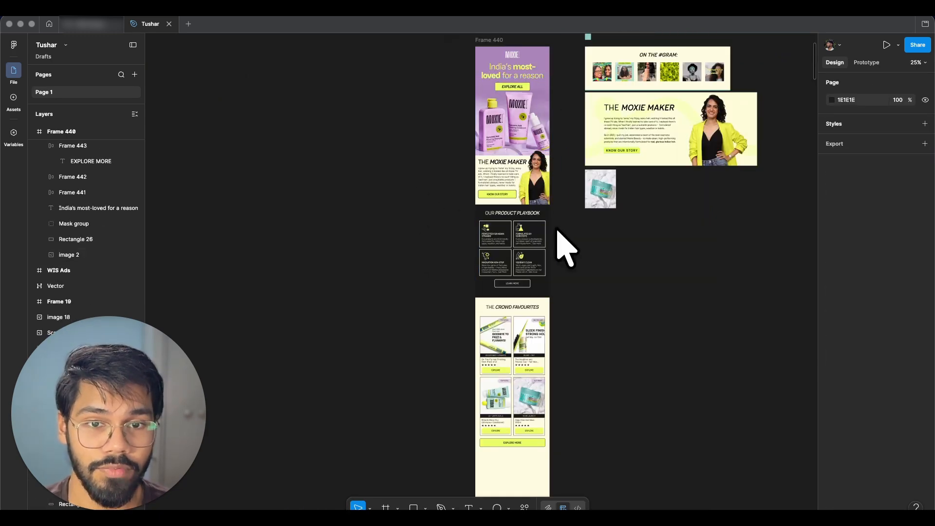
Step: Review the empty space below the cards and the website's On The #Gram section and footer
scroll(540, 204, "down", 4)
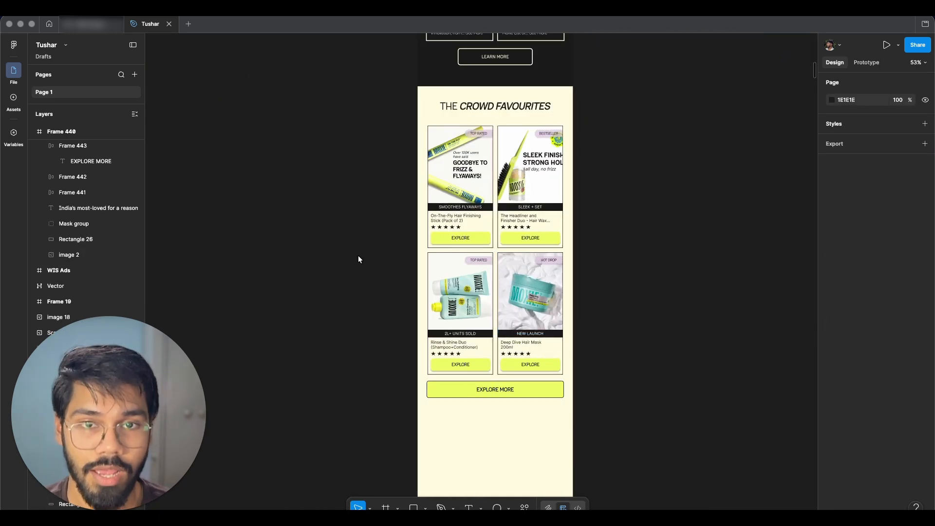
scroll(588, 205, "down", 5)
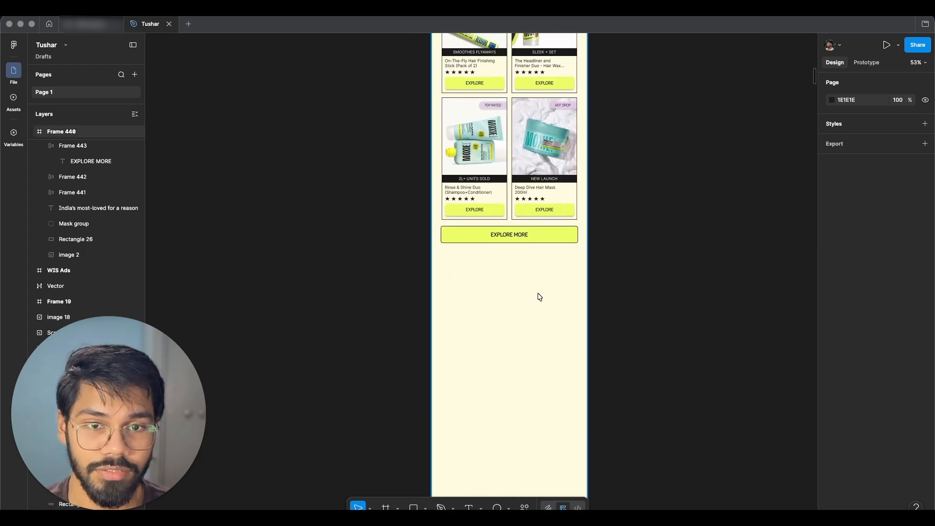
scroll(538, 294, "up", 2)
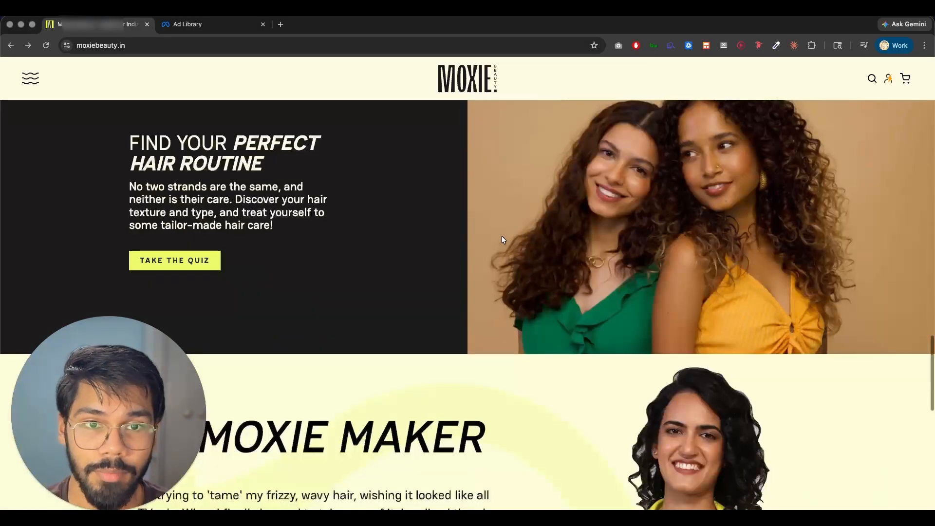
scroll(502, 235, "down", 4)
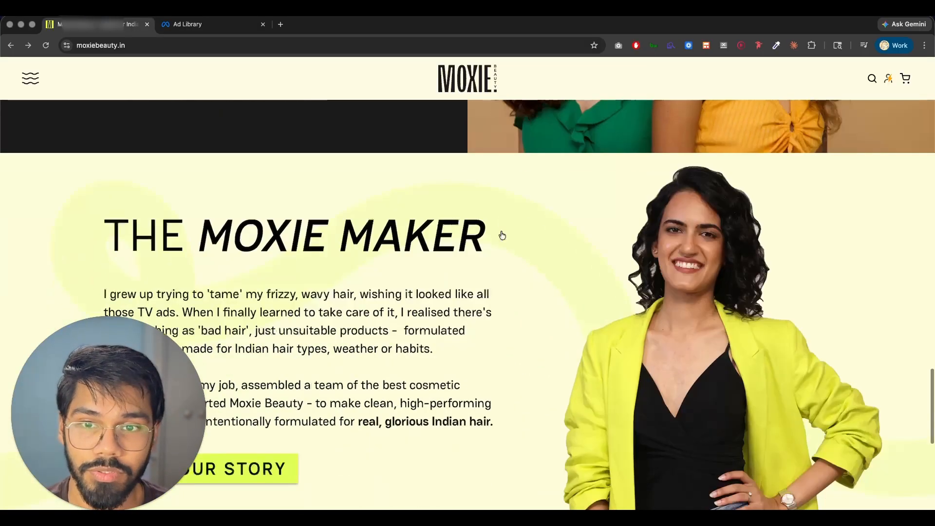
scroll(500, 231, "up", 5)
scroll(479, 230, "down", 15)
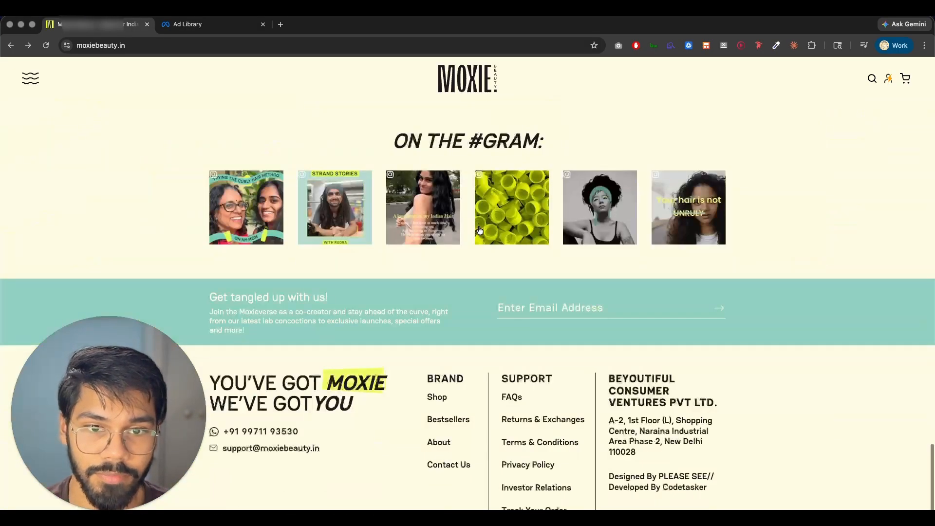
scroll(565, 290, "up", 1)
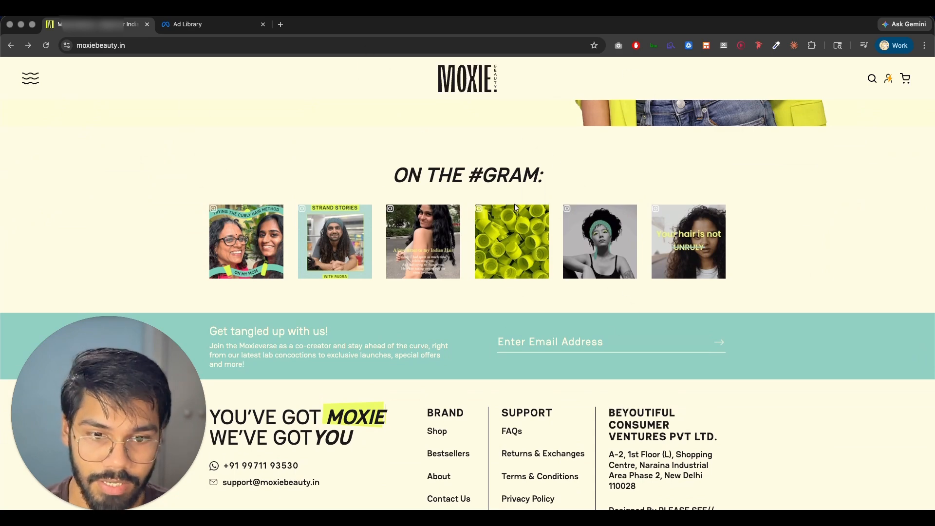
scroll(516, 208, "down", 2)
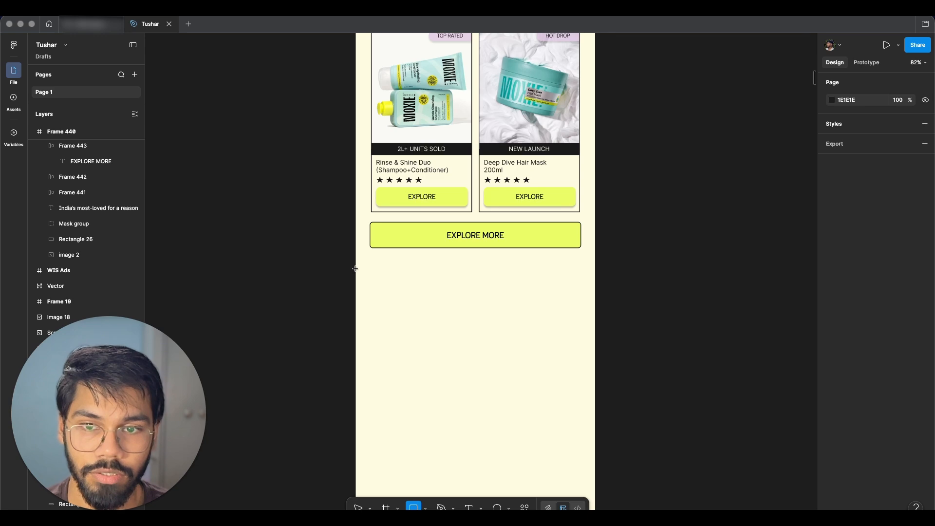
Step: Add an ON THE #GRAM: heading and a row of four 150 × 150 frames filled with the Instagram photos
left_click_drag(387, 333, 590, 484)
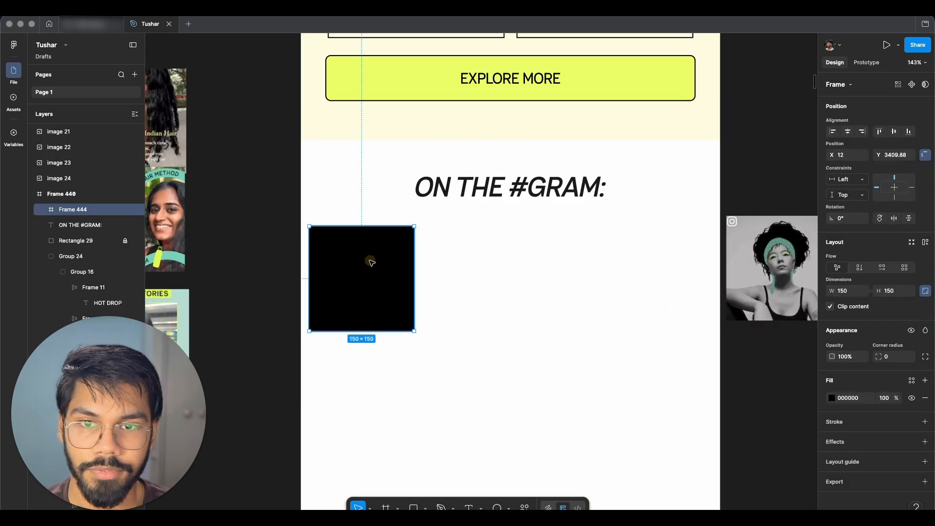
left_click_drag(703, 368, 344, 263)
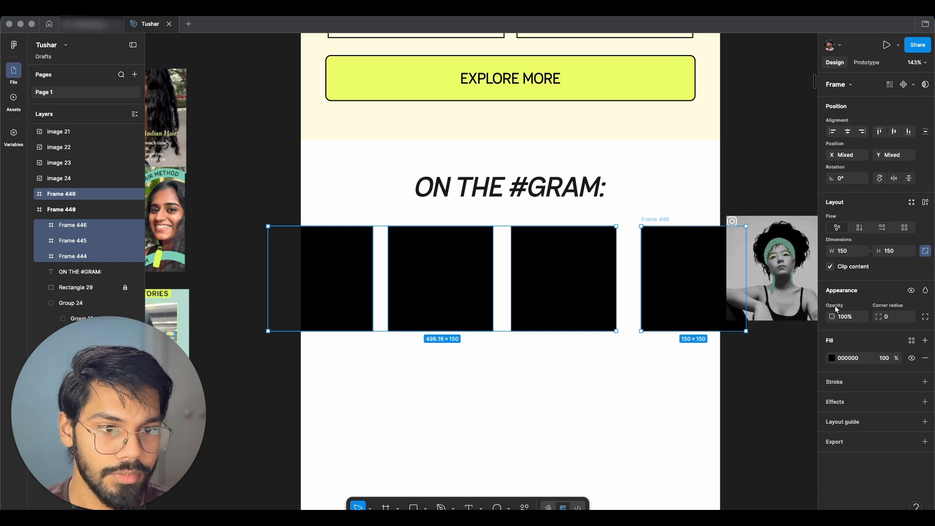
left_click_drag(702, 381, 287, 212)
Step: Build the footer with YOU'VE GOT MOXIE WE'VE GOT YOU text, a models photo and SHOP, BESTSELLERS, ABOUT, CONTACT US buttons
left_click_drag(77, 194, 83, 212)
left_click(78, 256, "shift")
left_click(846, 316)
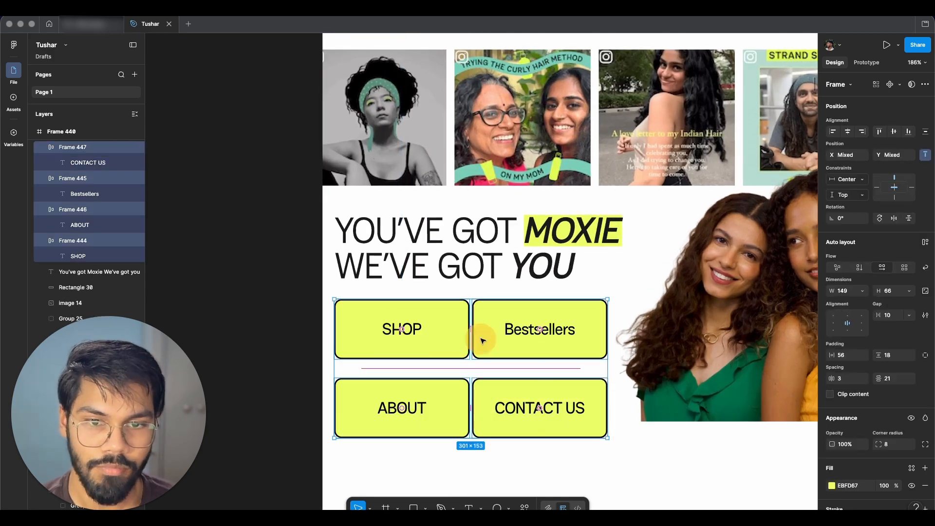
scroll(578, 359, "up", 3)
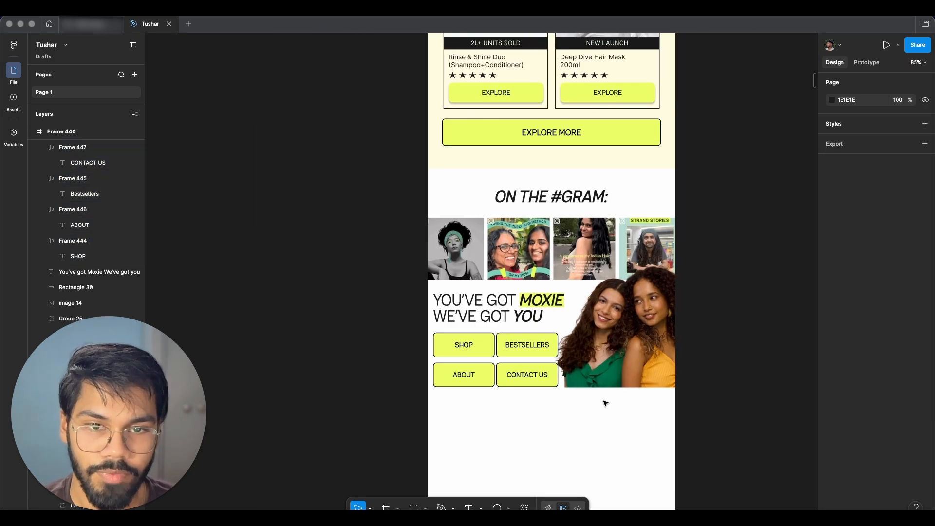
scroll(555, 382, "right", 1)
scroll(555, 382, "left", 1)
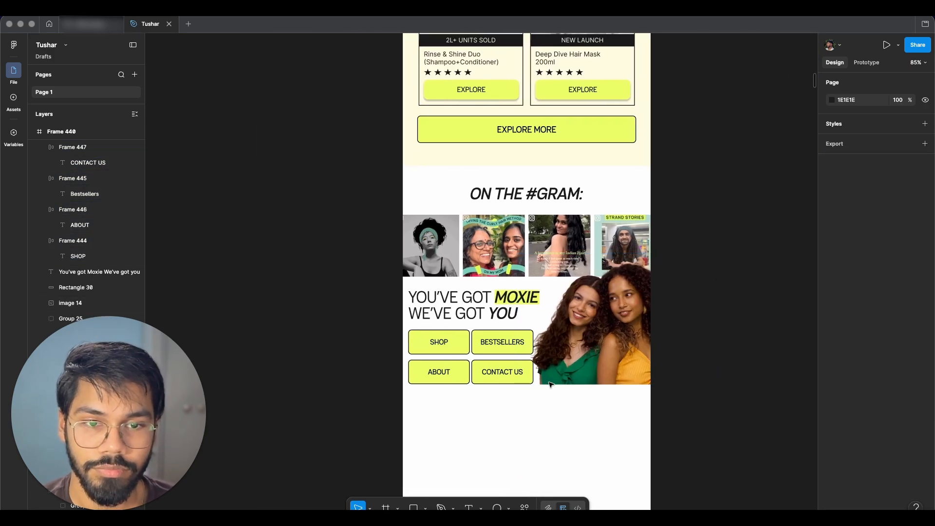
scroll(572, 337, "up", 1)
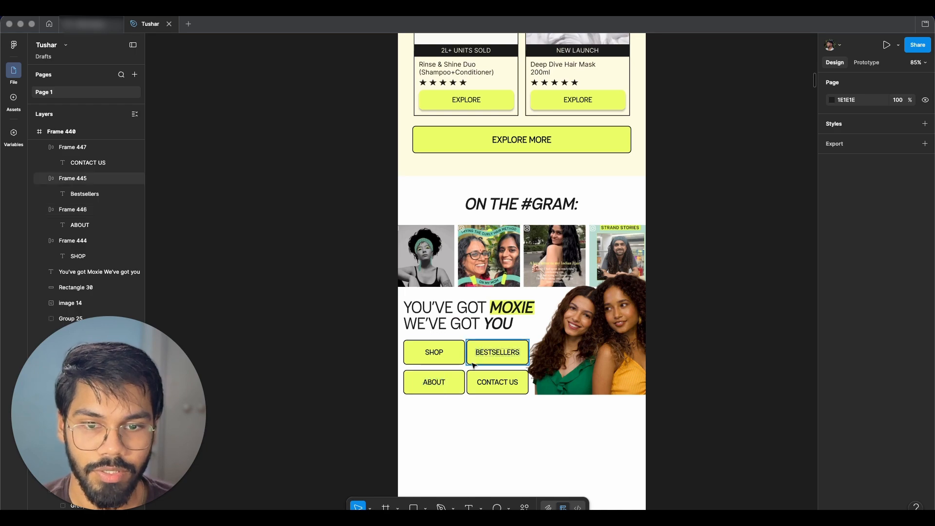
key("super+Tab")
key("super+Tab")
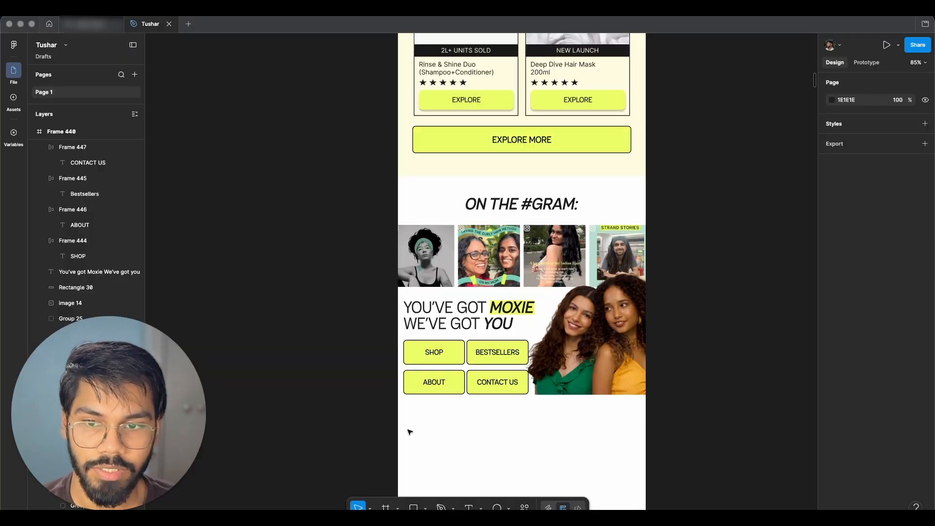
key("super+Tab")
left_click_drag(392, 361, 210, 344)
key("super+Tab")
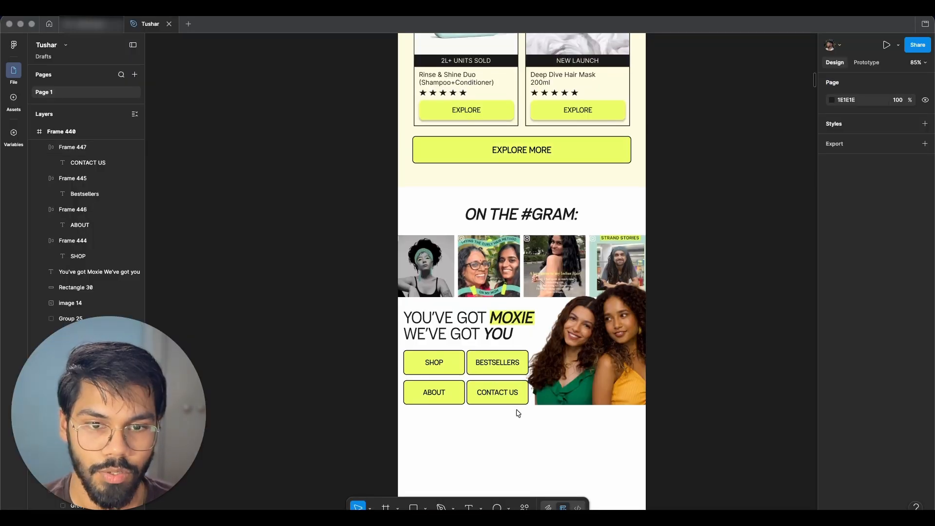
Step: Review the whole ad frame from the hero banner through the playbook, bestsellers, Instagram row and footer
scroll(517, 412, "down", 10)
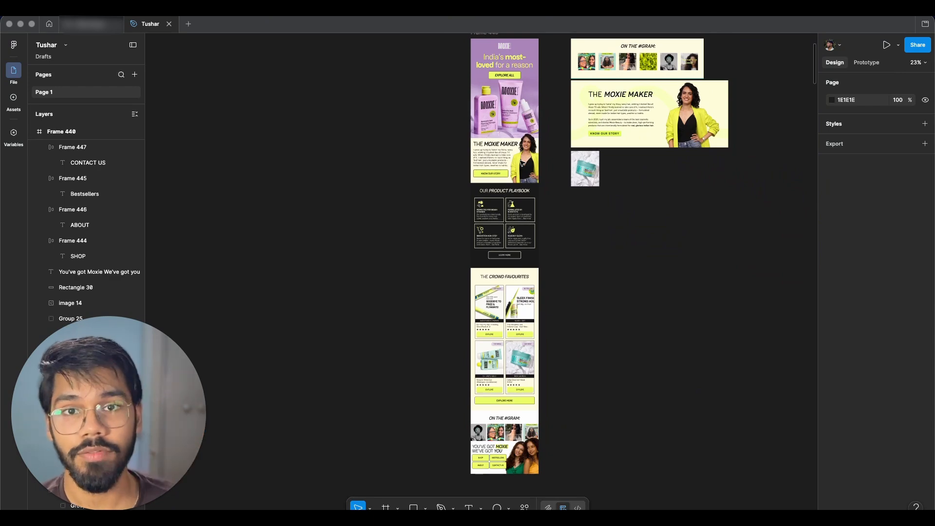
scroll(530, 72, "up", 10)
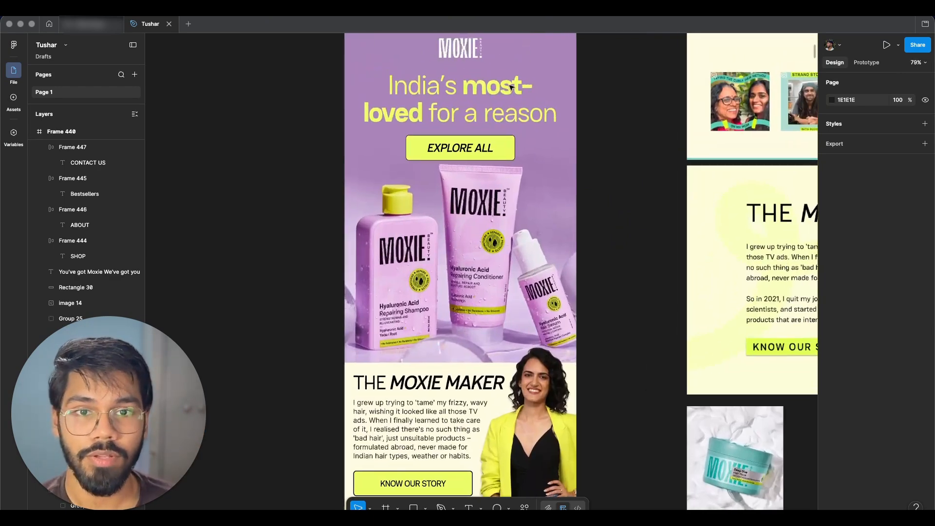
scroll(472, 231, "down", 5)
scroll(472, 230, "down", 3)
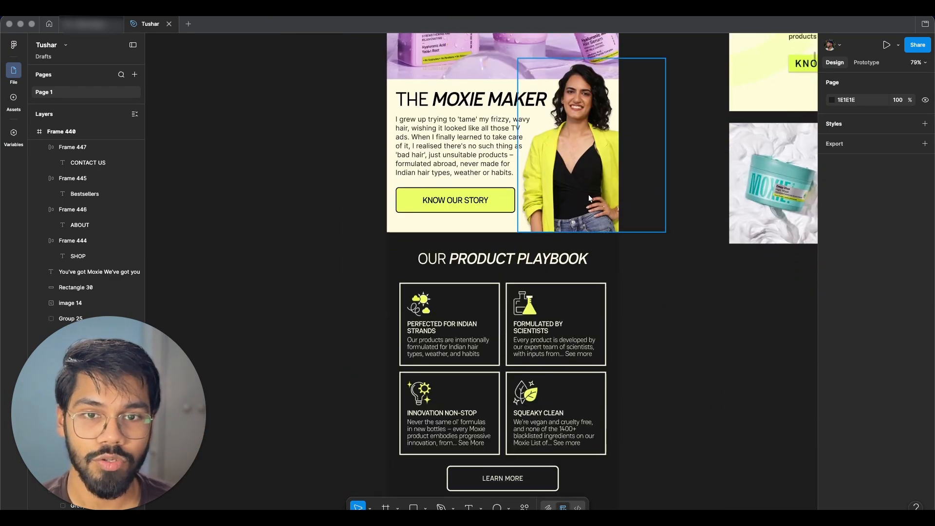
scroll(526, 145, "down", 5)
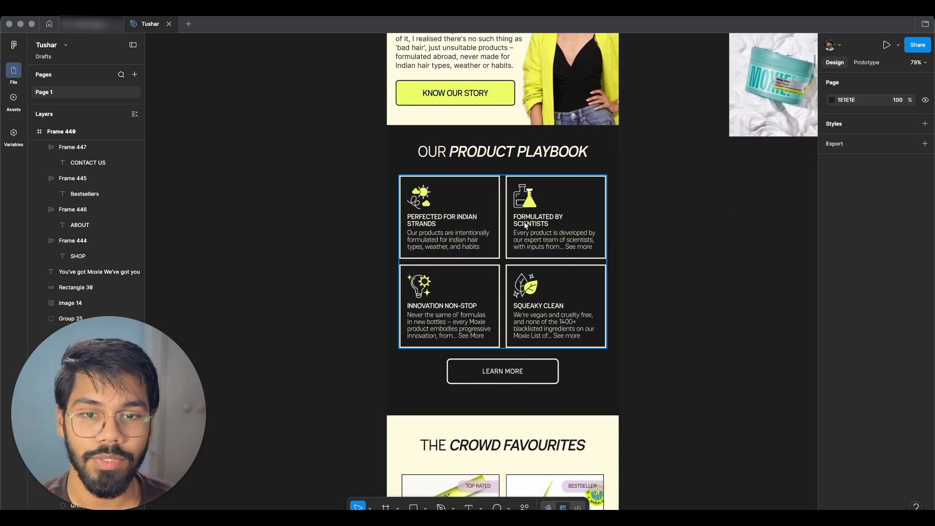
scroll(530, 167, "down", 5)
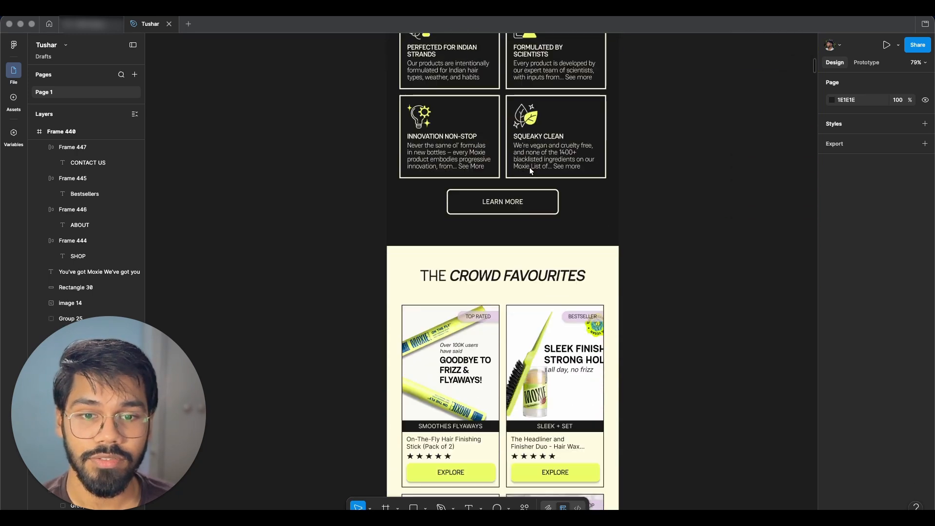
scroll(530, 168, "down", 3, "ctrl")
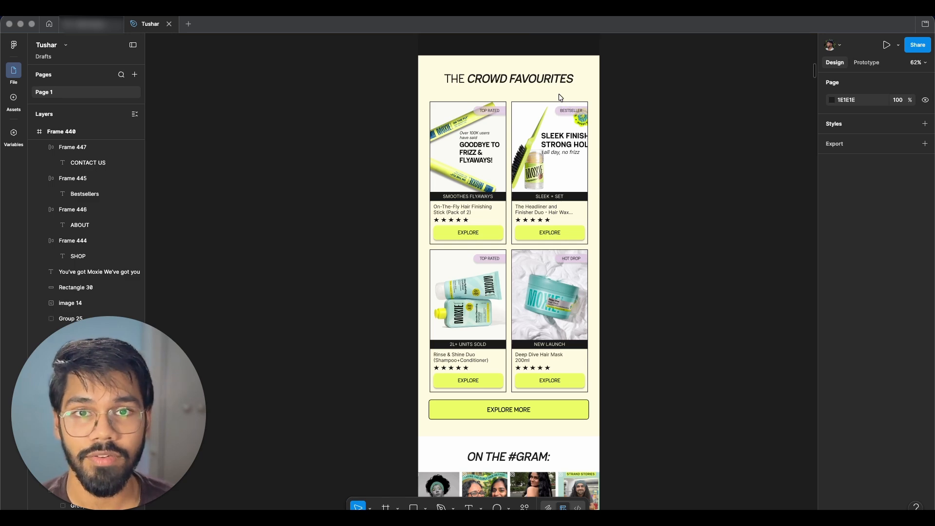
scroll(523, 259, "down", 5)
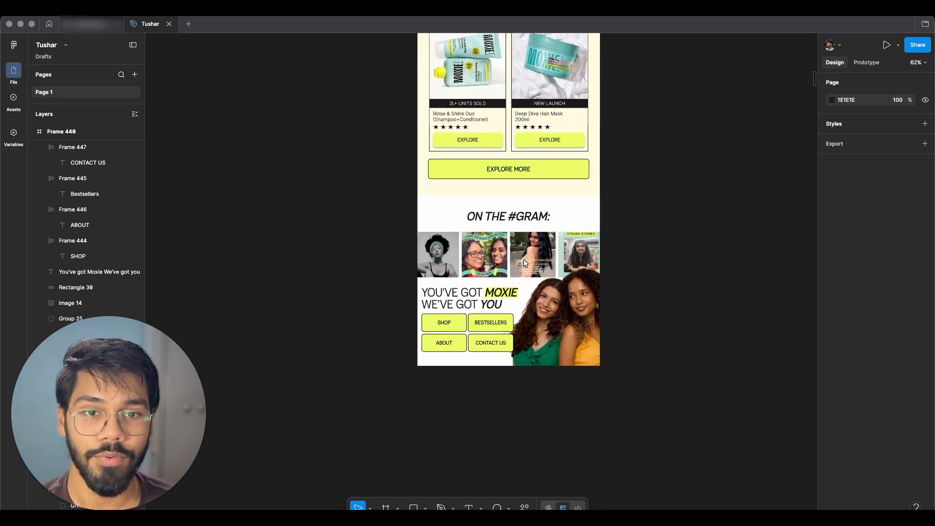
scroll(524, 259, "up", 3, "ctrl")
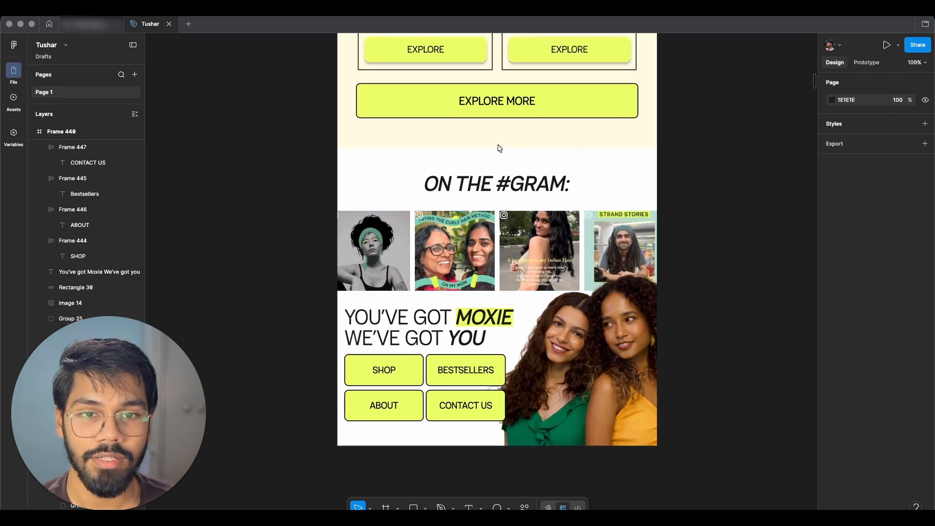
scroll(697, 226, "down", 2)
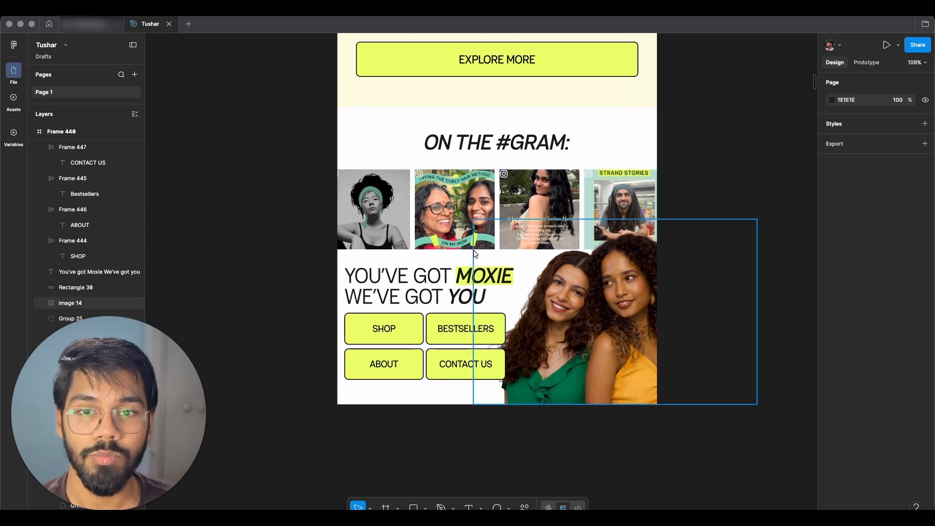
scroll(564, 281, "down", 5)
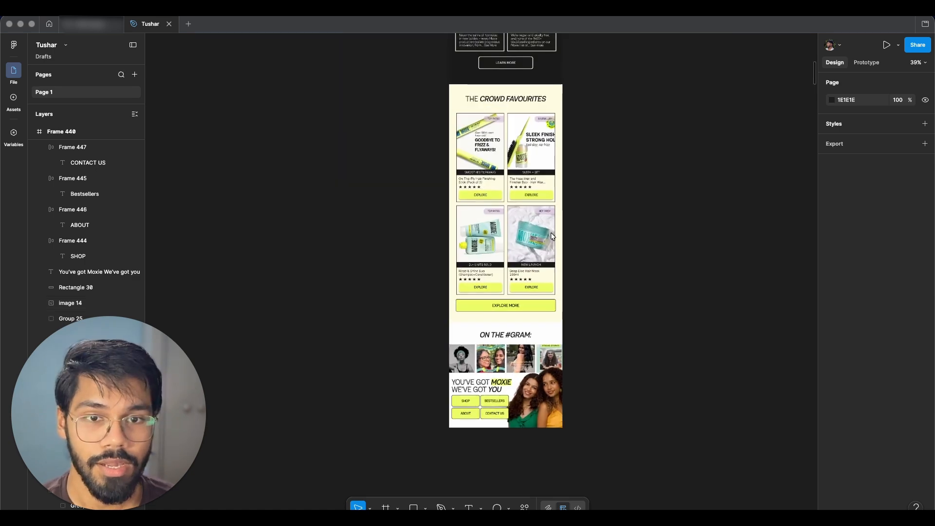
scroll(530, 229, "up", 10)
scroll(518, 171, "up", 5)
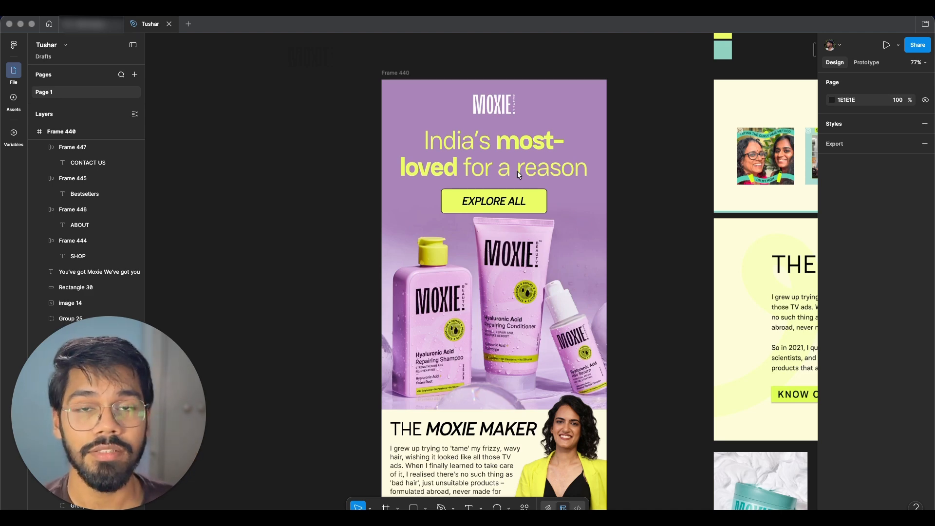
scroll(582, 194, "down", 2)
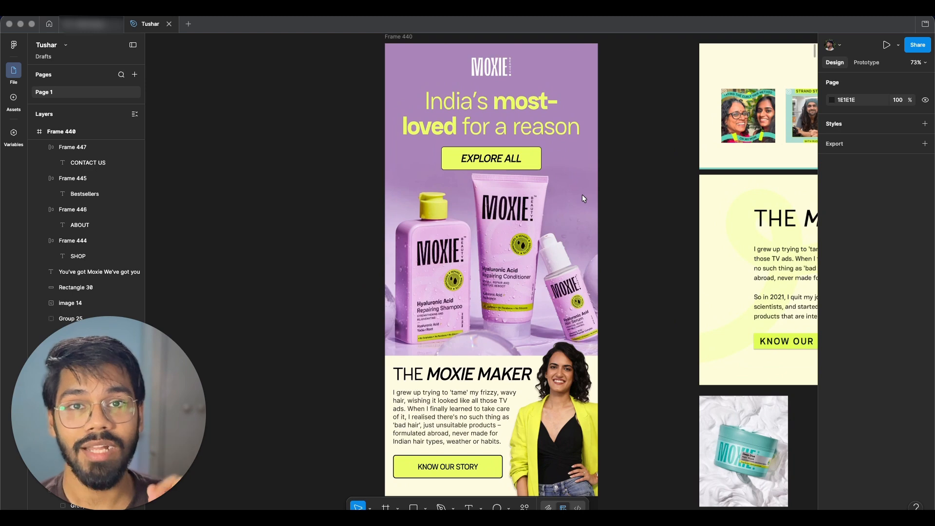